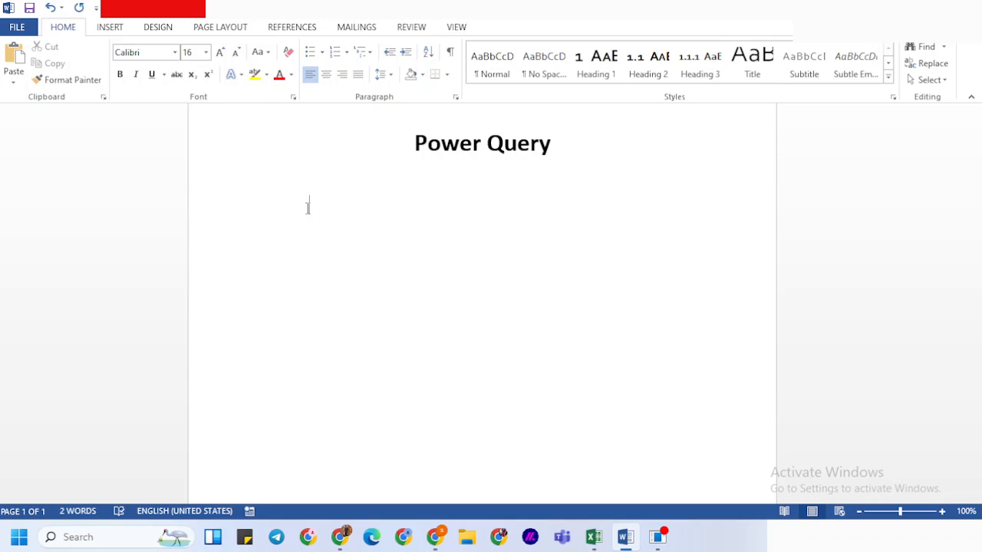
Paste the numbered list of six Power Query uses, from Import Data to Apply Custom Columns, under the Power Query title
text(Import Data from multiple sources like SQL, CSV, XML, JSON, and APIs. Transform Data by filtering, merging, splitting, pivoting, and aggregating. Automate Data Refresh to keep reports and dashboards updated. Merge & Append Queries to combine multiple datasets. Remove Duplicates & Errors to clean data efficiently. Apply Custom Columns)
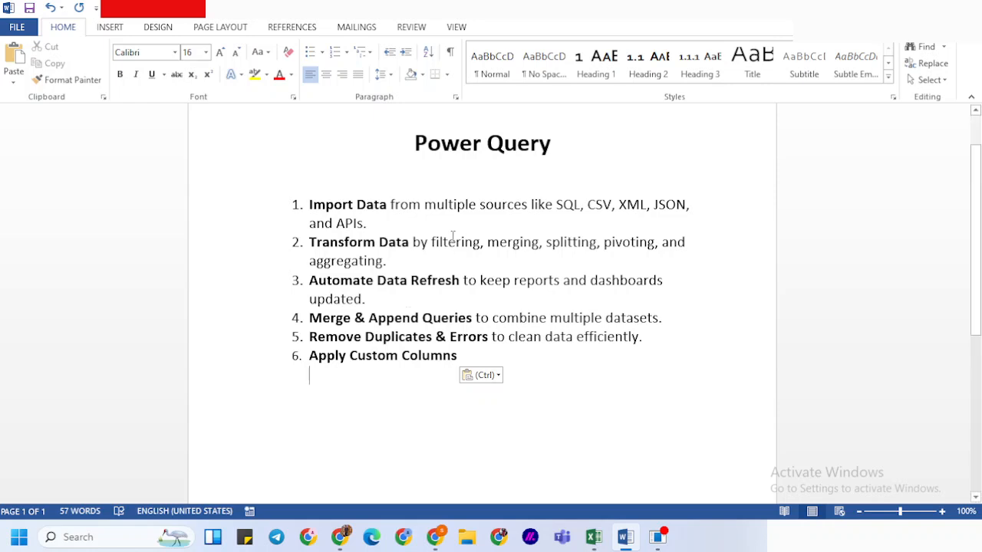
drag(431, 242, 617, 256)
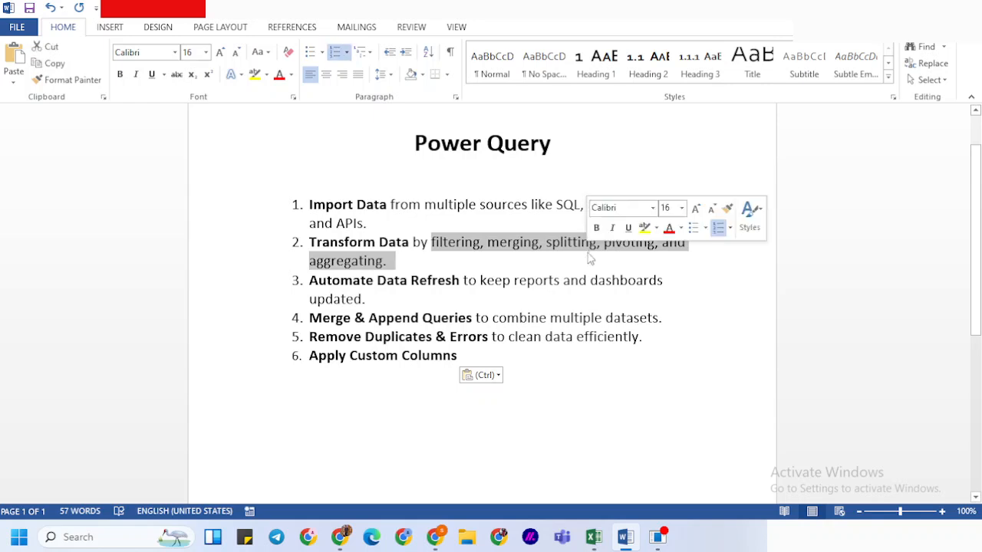
click(563, 278)
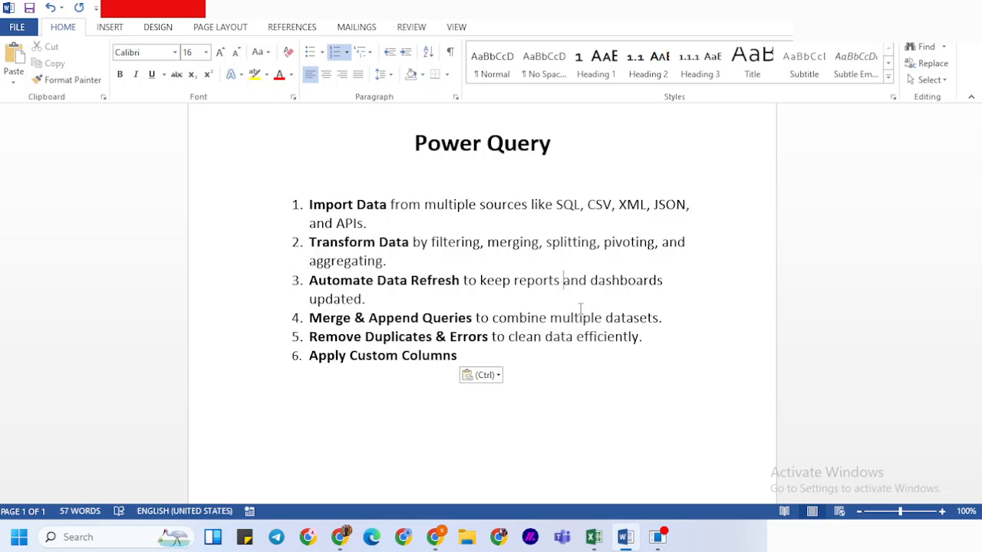
Switch to Excel and fill C2:C9 of Sheet2 with the alternating labels A and B
click(592, 538)
click(592, 538)
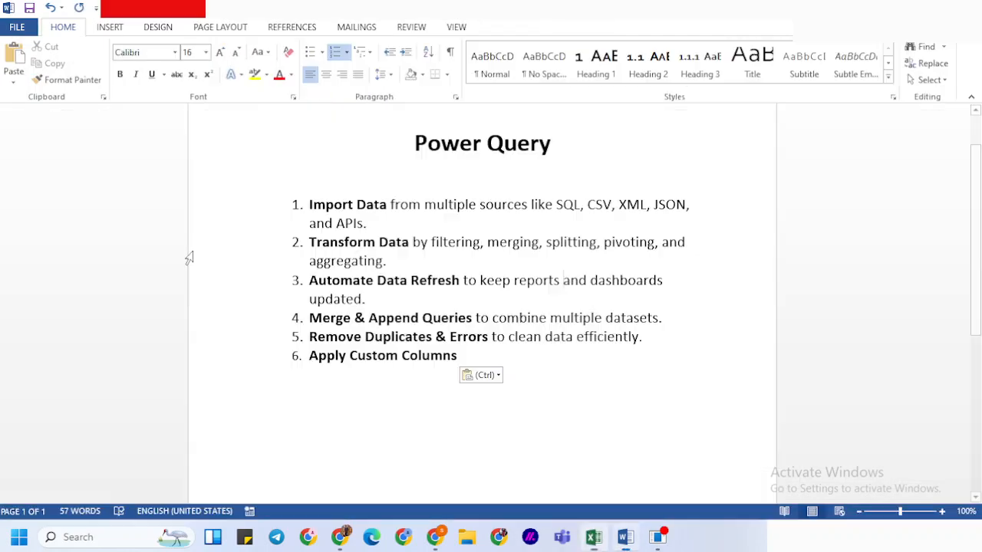
click(592, 537)
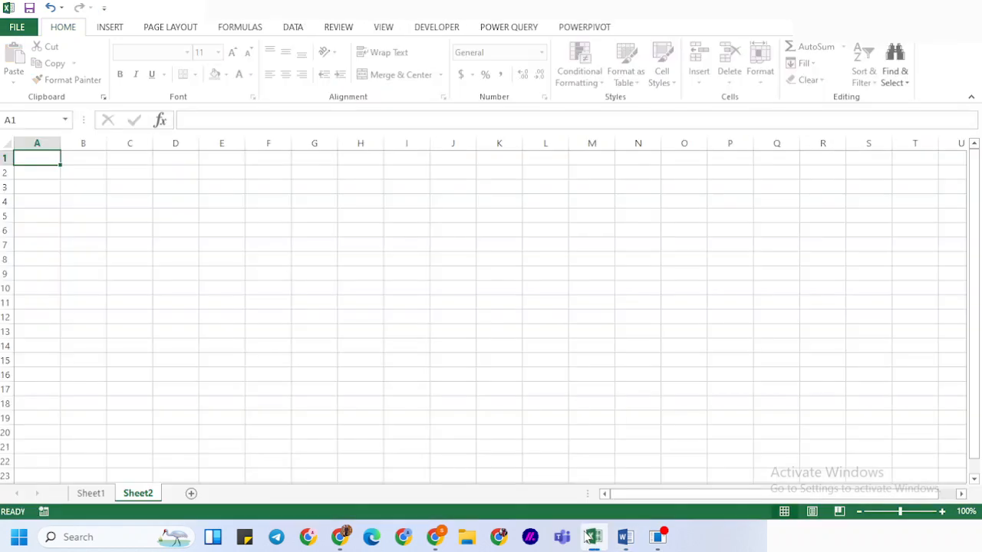
click(148, 176)
text(A)
key(Return)
text(B)
key(Return)
key(Up)
key(Up)
key(shift+Down)
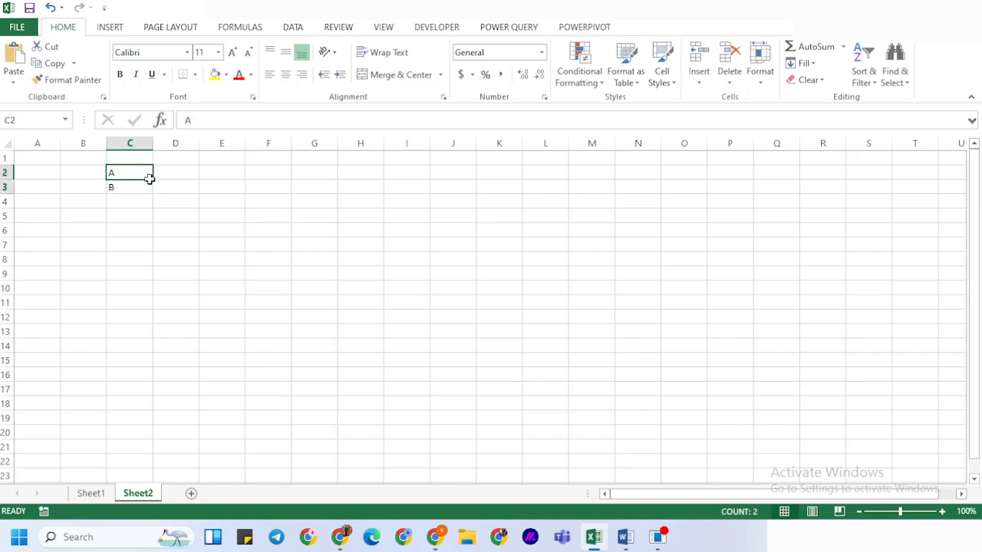
drag(153, 194, 142, 283)
Enter 10 in D2 and 20 in D3, and extend the number series down to D9
click(177, 174)
text(10)
key(Return)
text(20)
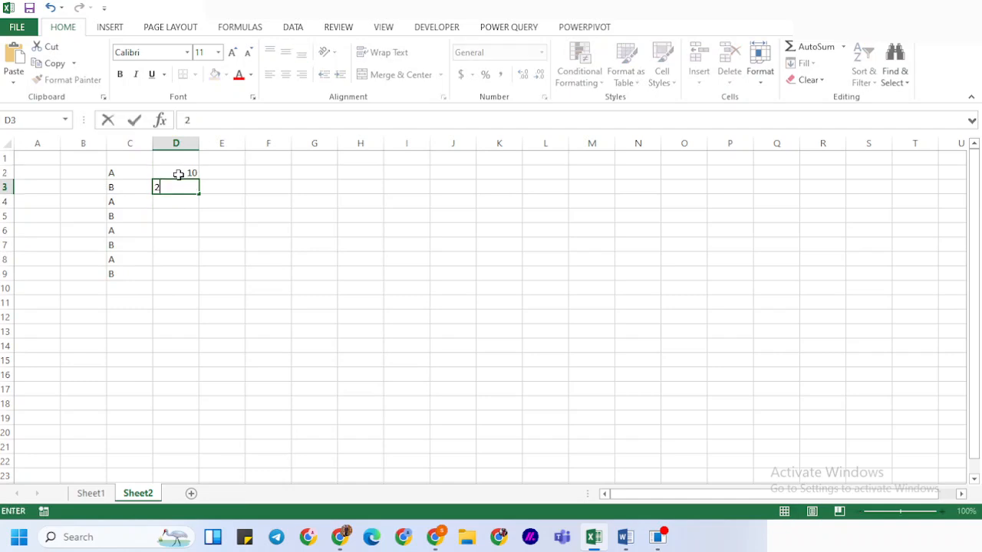
key(Return)
key(Up)
click(178, 174)
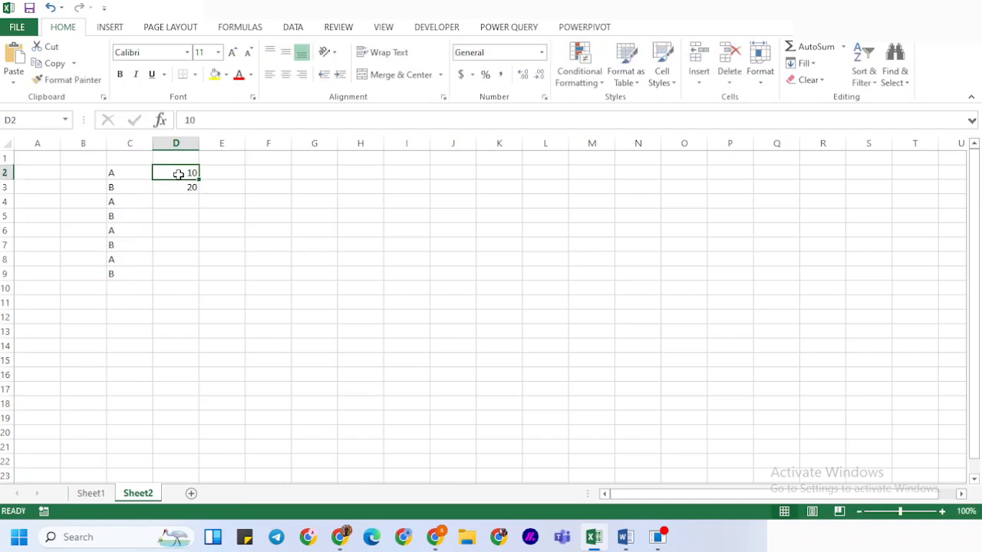
key(shift+Down)
drag(200, 196, 184, 277)
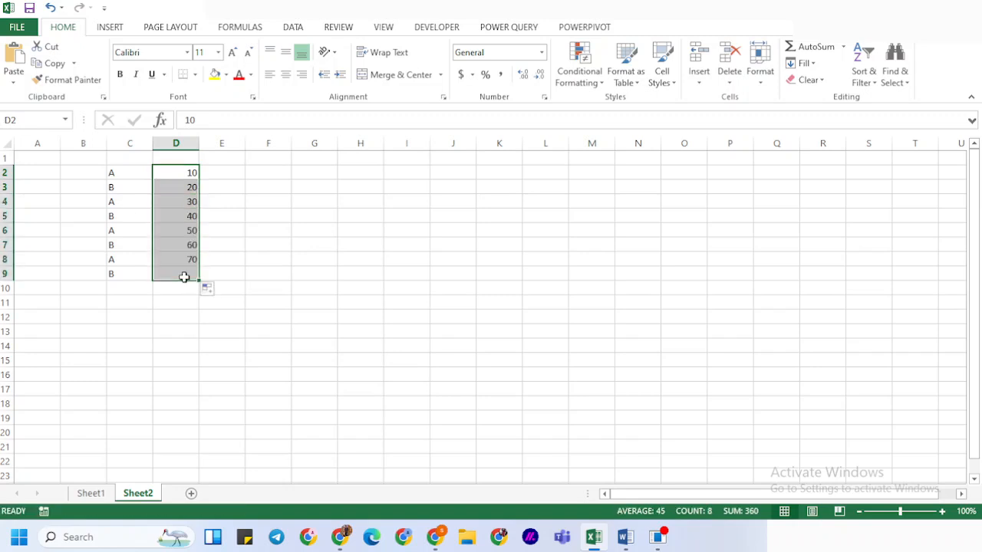
Change the label in C4 to C and the label in C5 to D
click(121, 200)
text(C)
key(Return)
text(D)
key(Return)
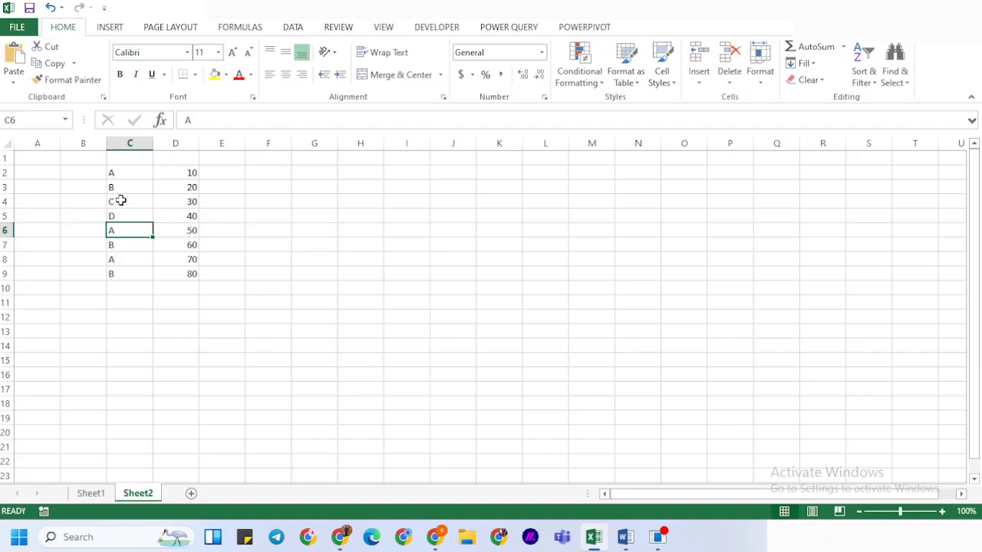
Clear the contents of C6:D9, below the row labelled D
key(shift+Down)
key(shift+Down)
key(shift+Down)
key(shift+Right)
key(Delete)
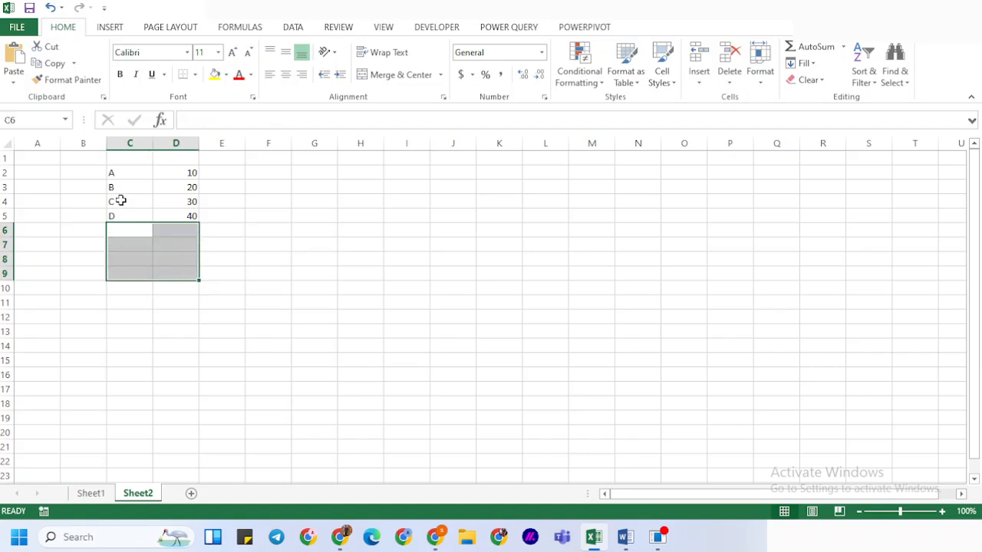
key(Up)
key(Up)
key(Up)
key(Right)
key(Right)
key(Up)
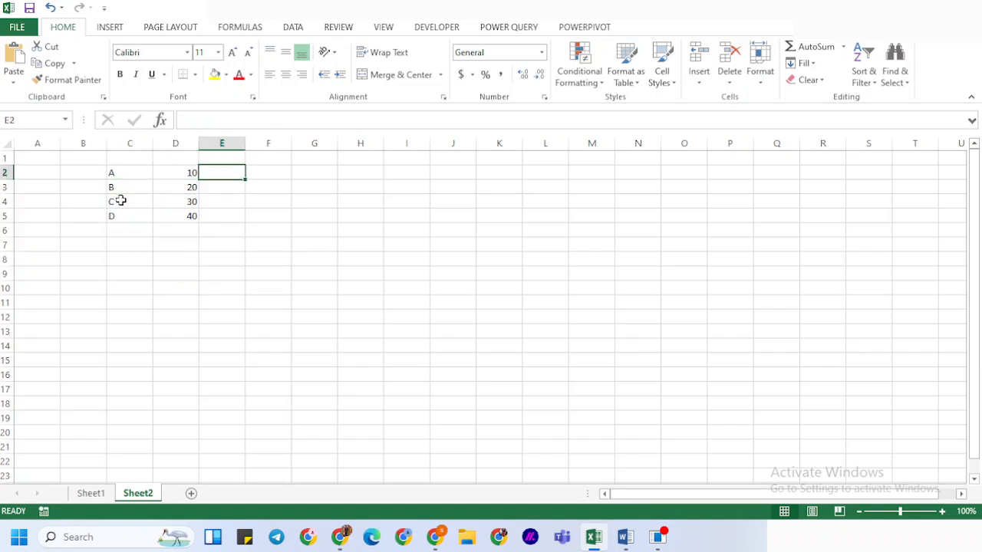
text(100)
key(BackSpace)
key(BackSpace)
key(BackSpace)
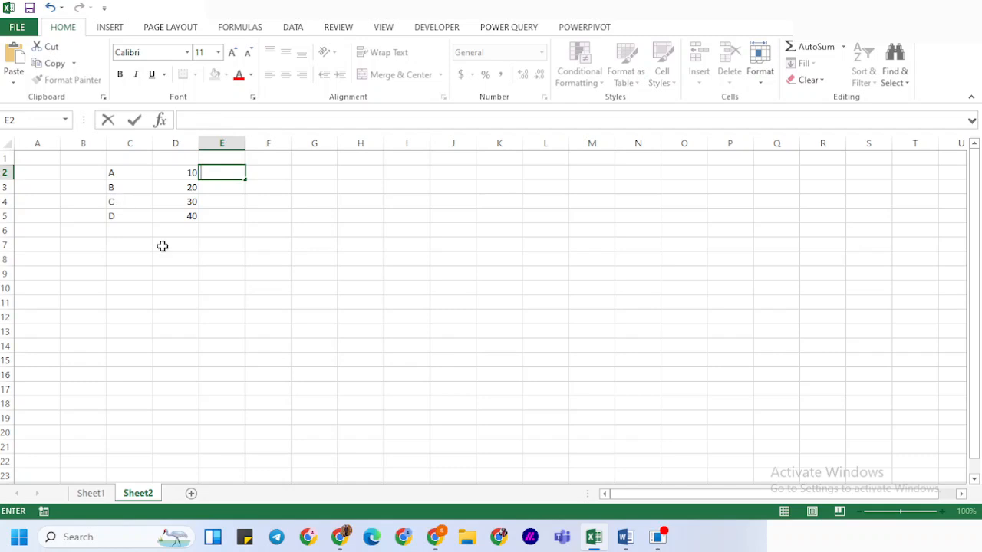
Copy the labels in C2:C5 to the cells starting at M10
drag(130, 176, 131, 217)
key(ctrl+c)
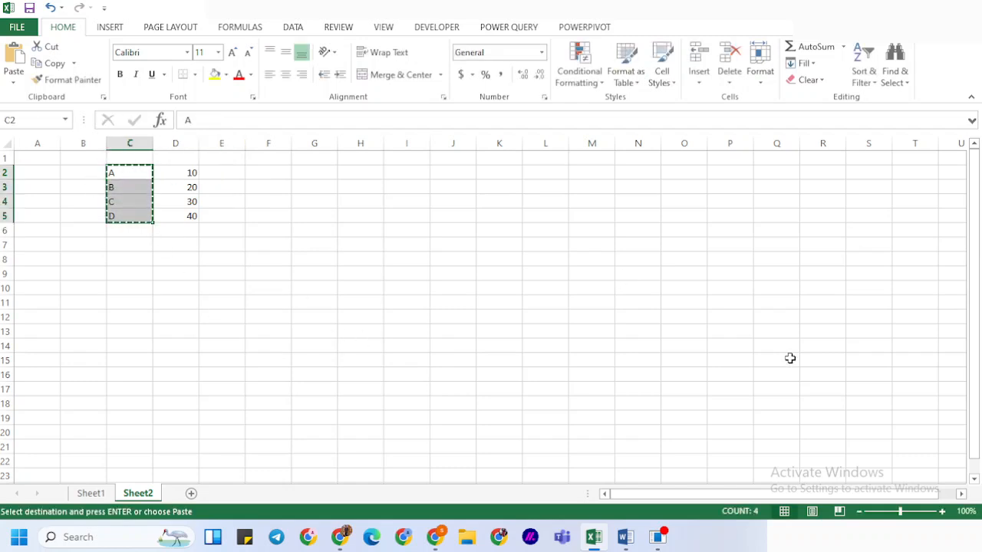
click(611, 283)
key(ctrl+v)
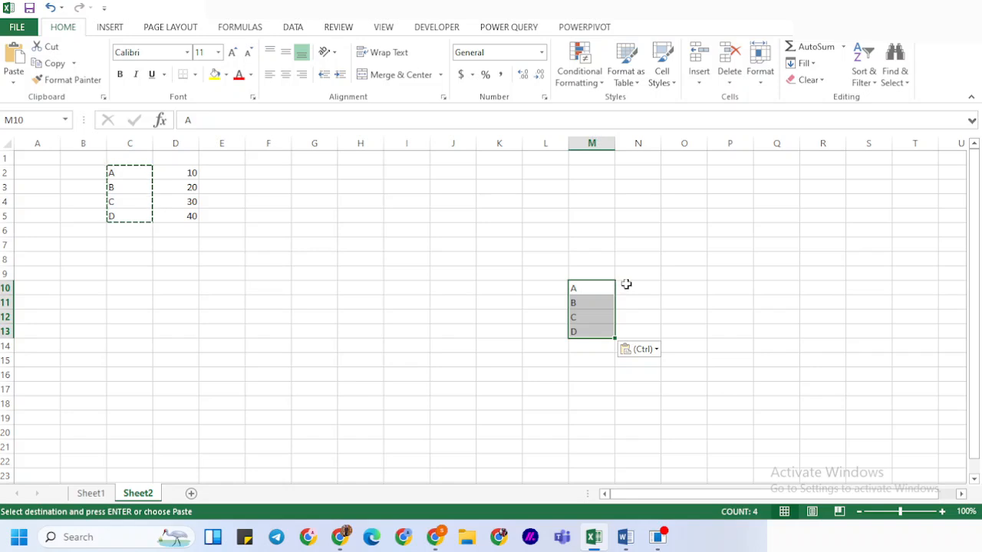
Enter 10%, 5%, 3% and $% in N10:N13 beside the copied labels
click(625, 284)
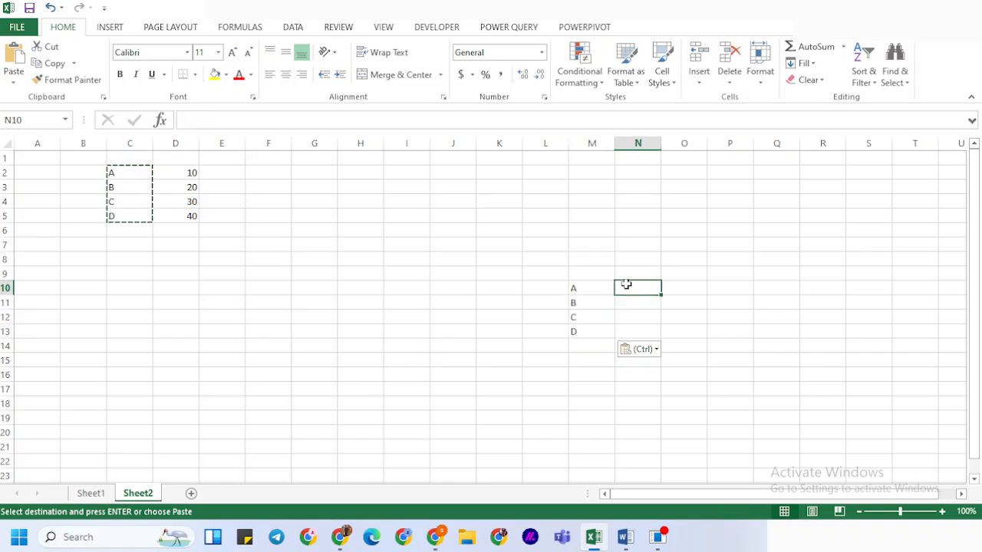
text(10%)
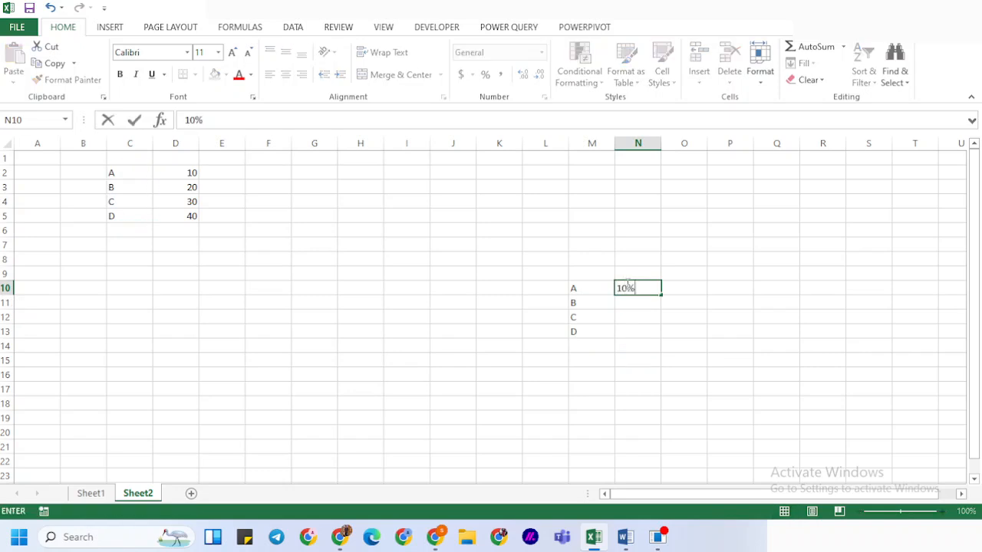
key(Return)
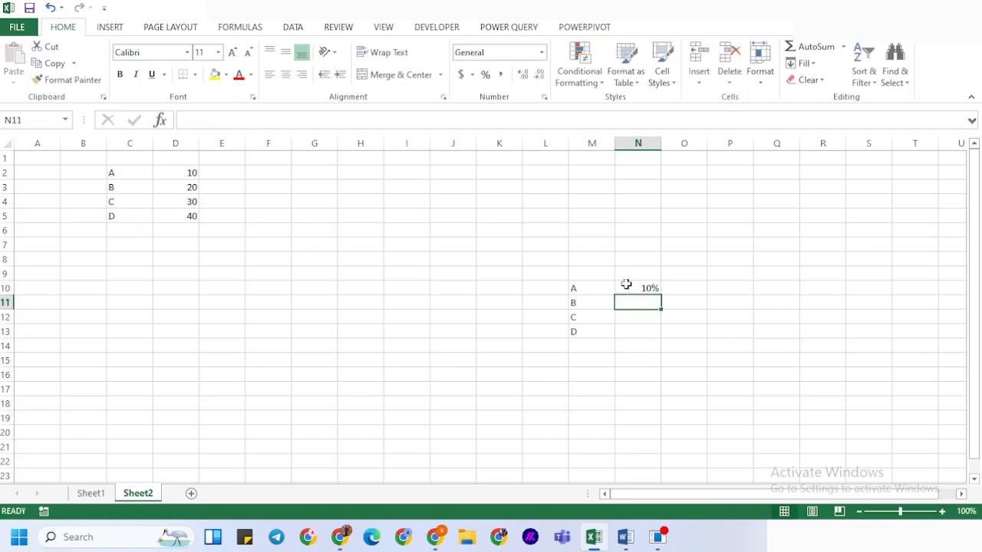
text(5%)
key(Return)
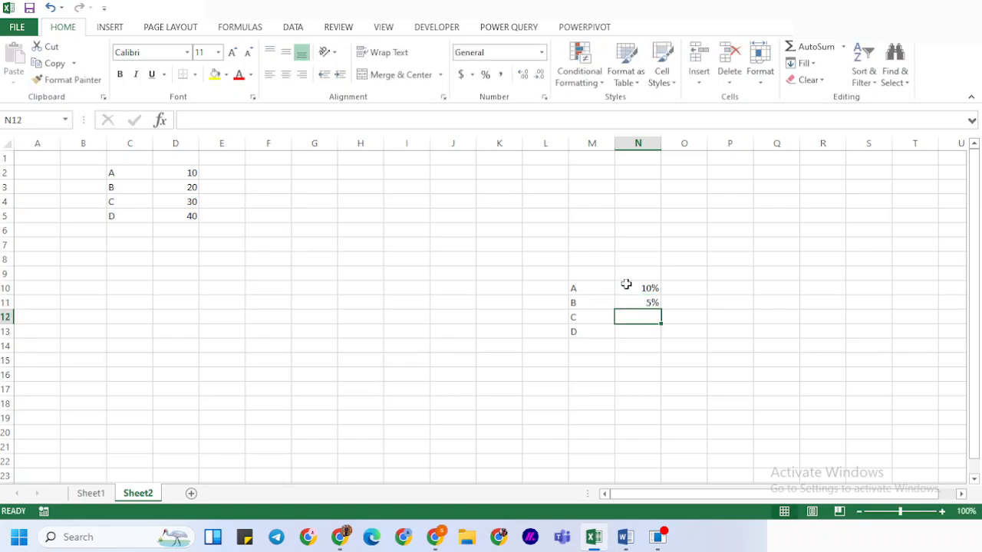
text(3%)
key(Return)
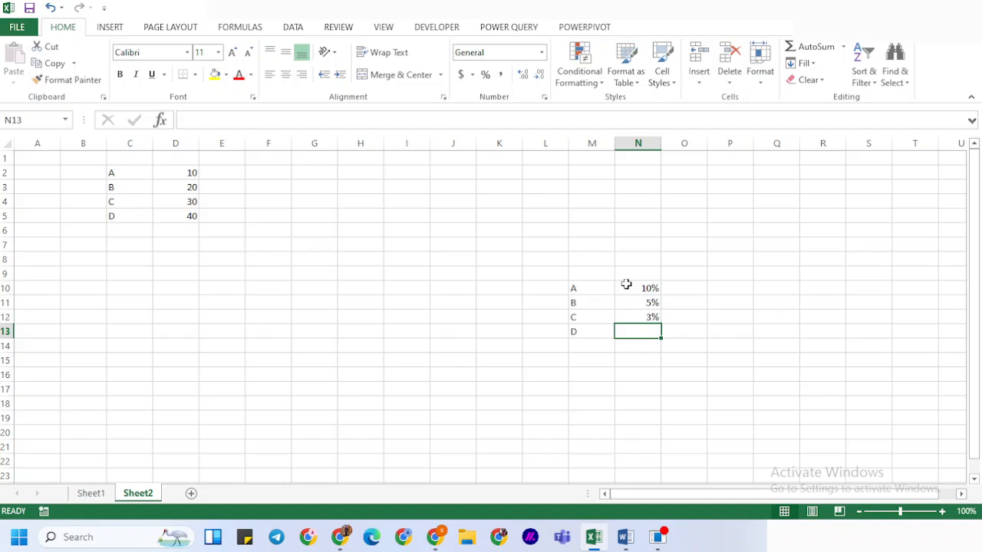
text($%)
key(Return)
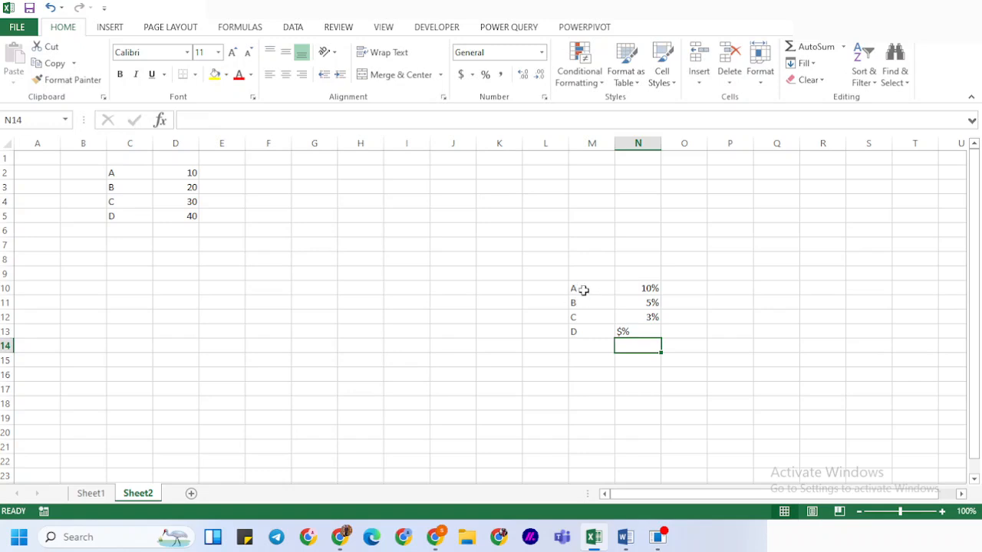
Replace the labels in M10:M13 so that they read B, A, D and C in that order
click(583, 290)
text(Bj)
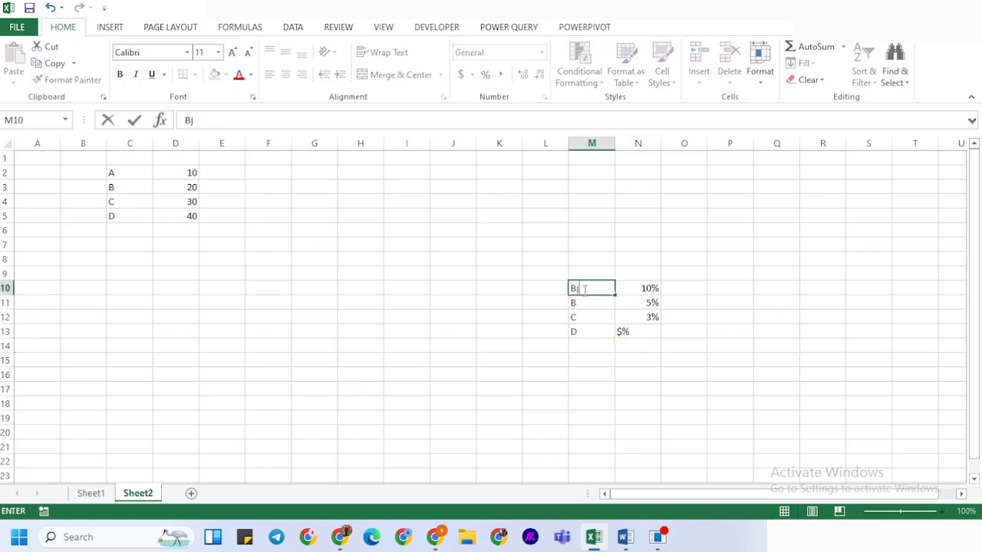
key(Return)
click(583, 289)
key(Return)
click(583, 290)
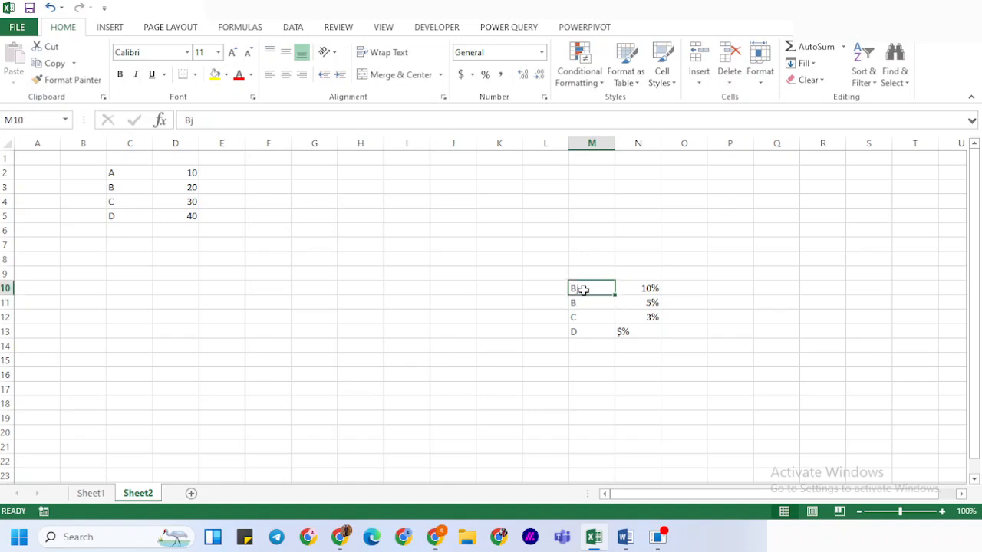
text(B)
key(Return)
text(A)
key(Return)
text(D)
key(Return)
text(C)
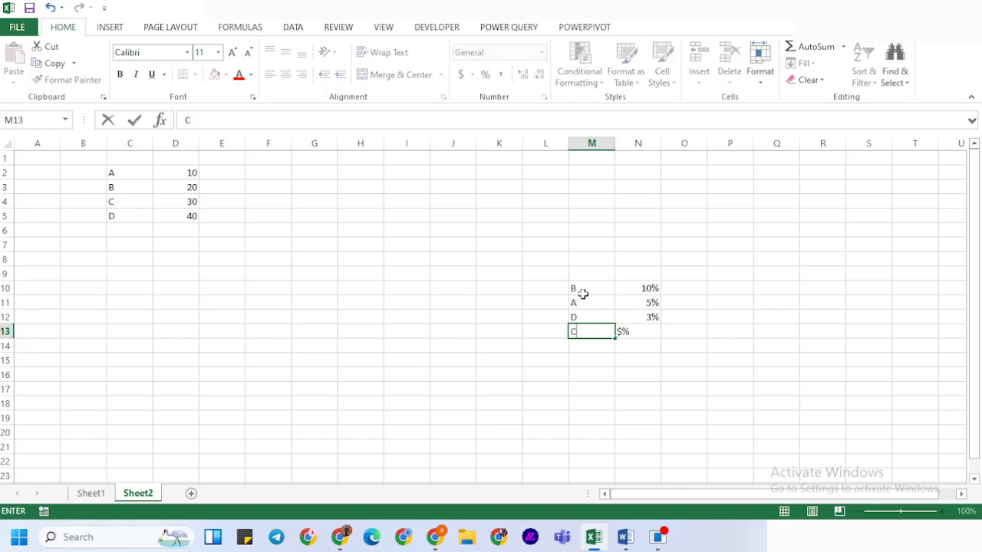
Set the percentage for label C in N13 to 5%
key(Tab)
text(5%)
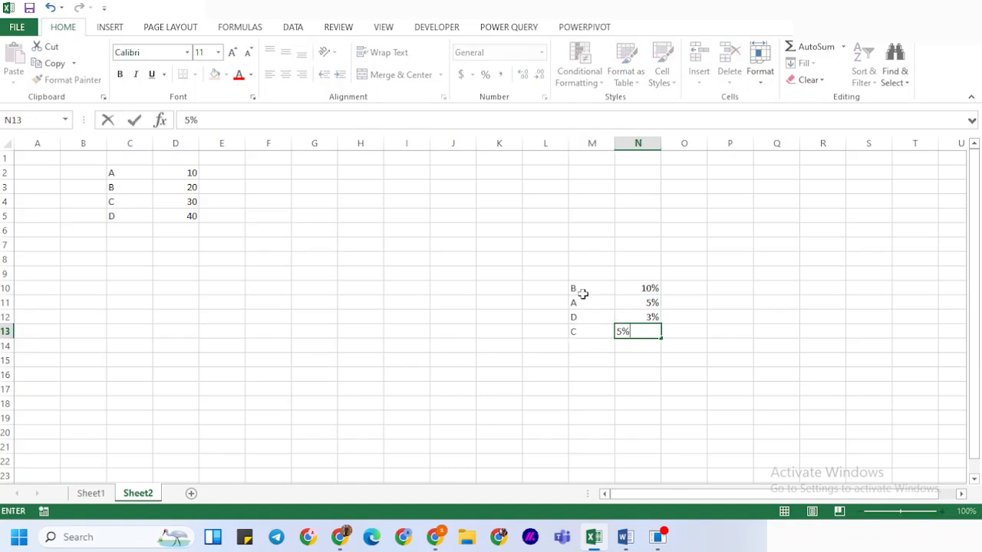
key(Return)
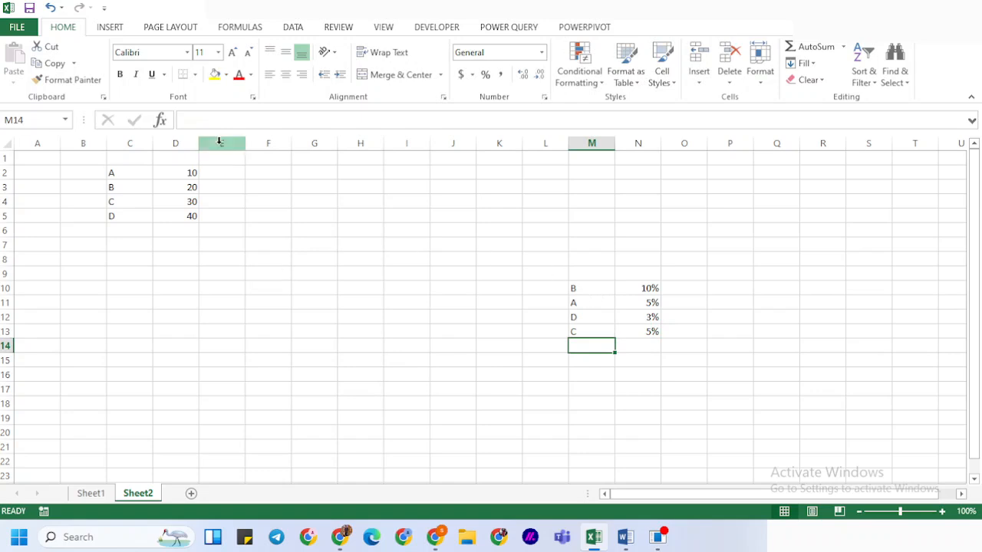
Add the column headings Salary in D1 and Tax in E1
click(175, 158)
text(sALA)
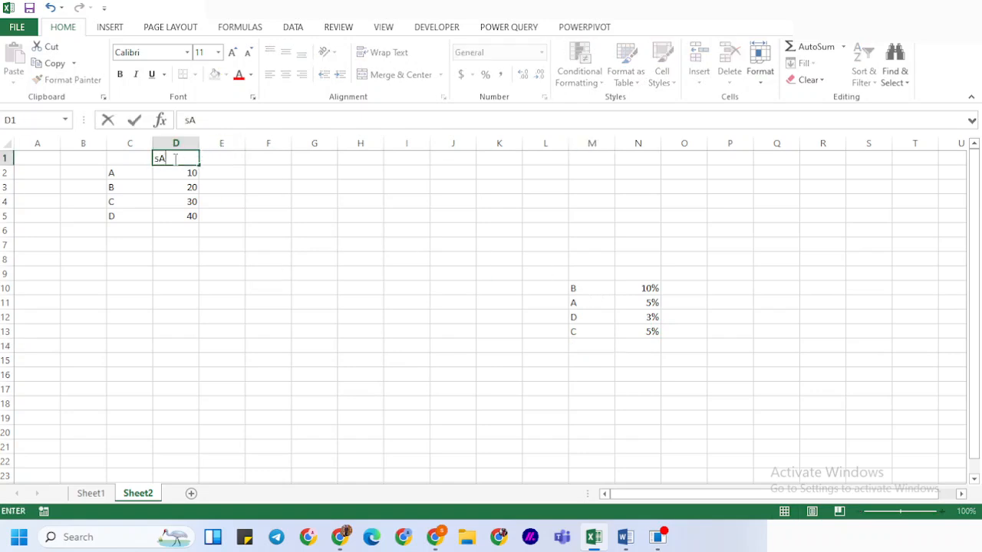
key(BackSpace)
key(BackSpace)
key(BackSpace)
key(BackSpace)
text(sAL)
key(BackSpace)
key(BackSpace)
key(BackSpace)
text(S)
key(BackSpace)
text(Salary)
key(Tab)
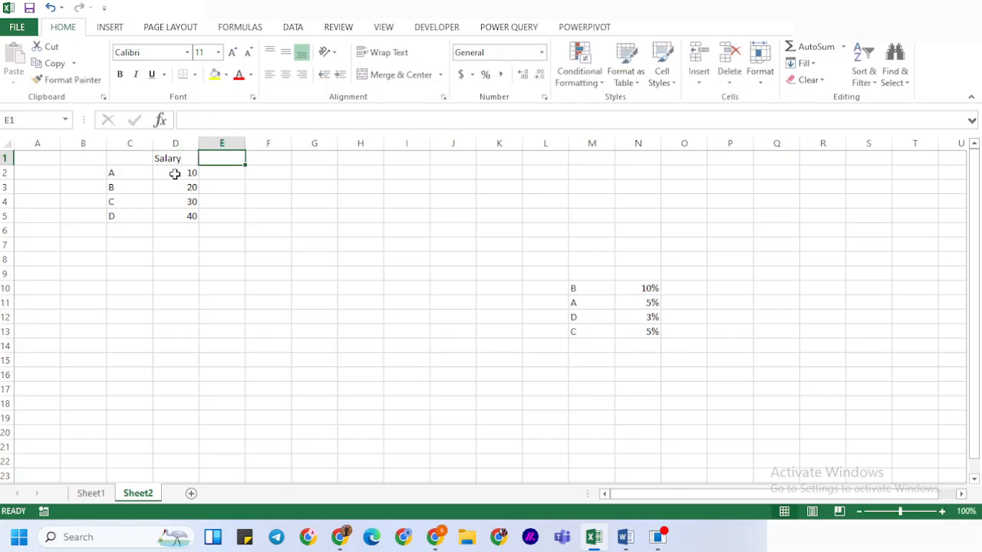
text(Tax)
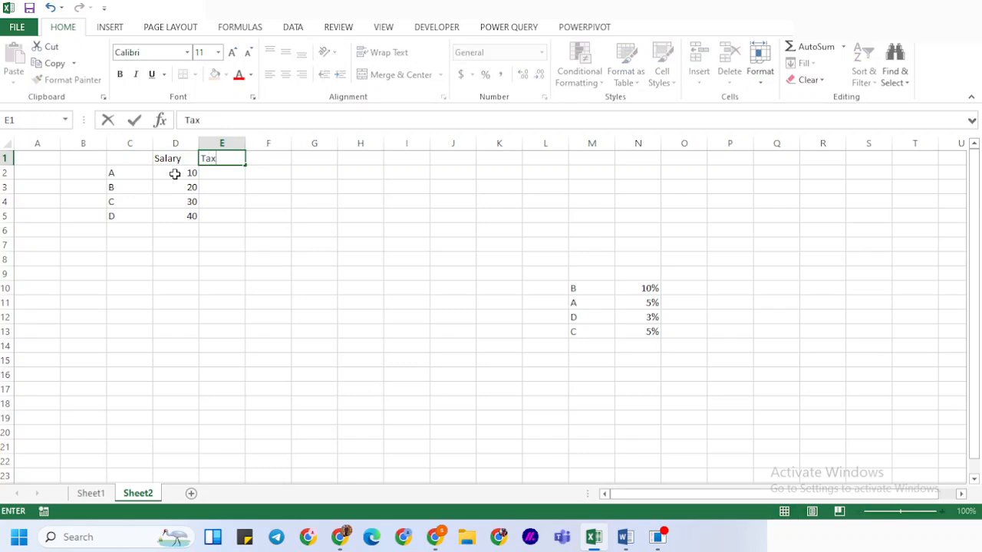
key(Return)
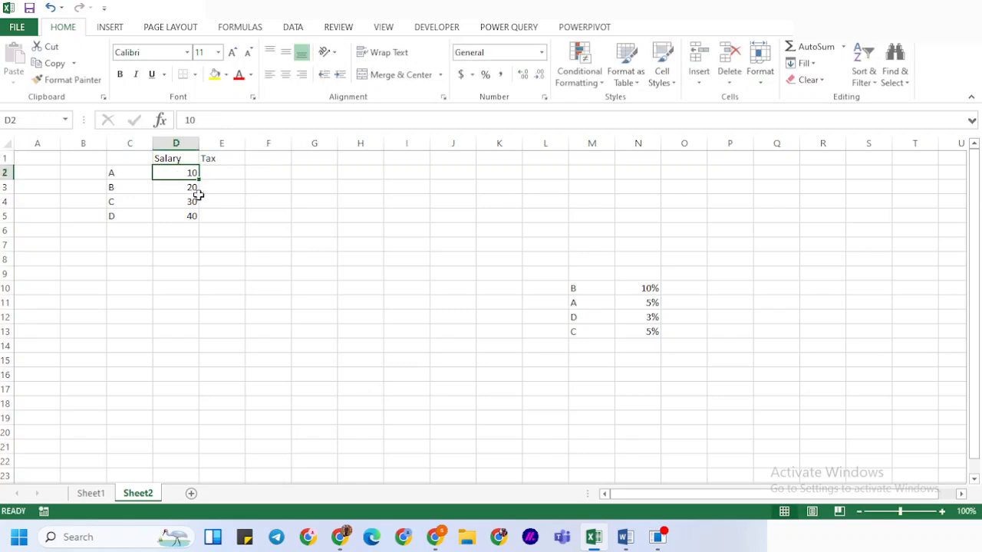
Examine the empty Tax cells, the percentage list around M10:N13 and the salary table in B1:F7
click(633, 285)
click(631, 265)
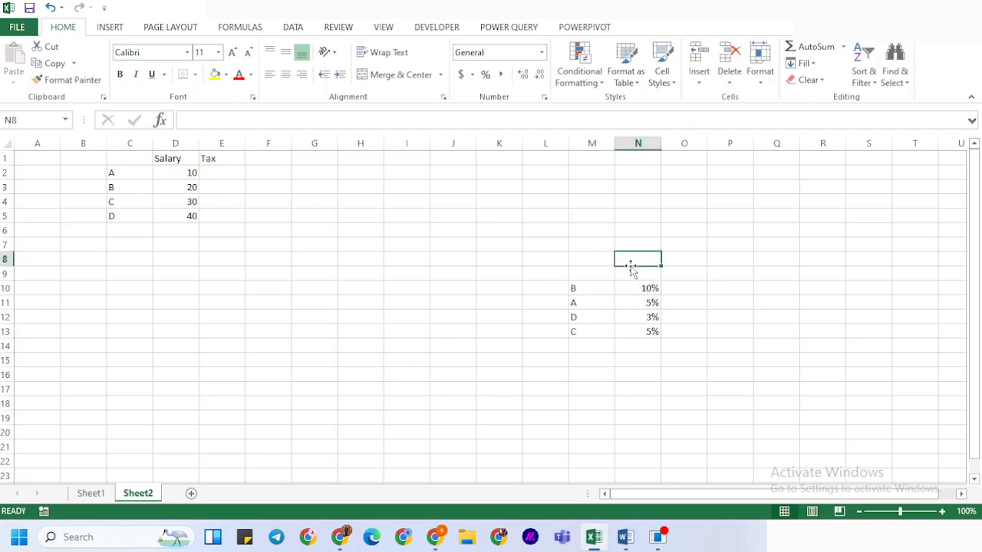
click(629, 275)
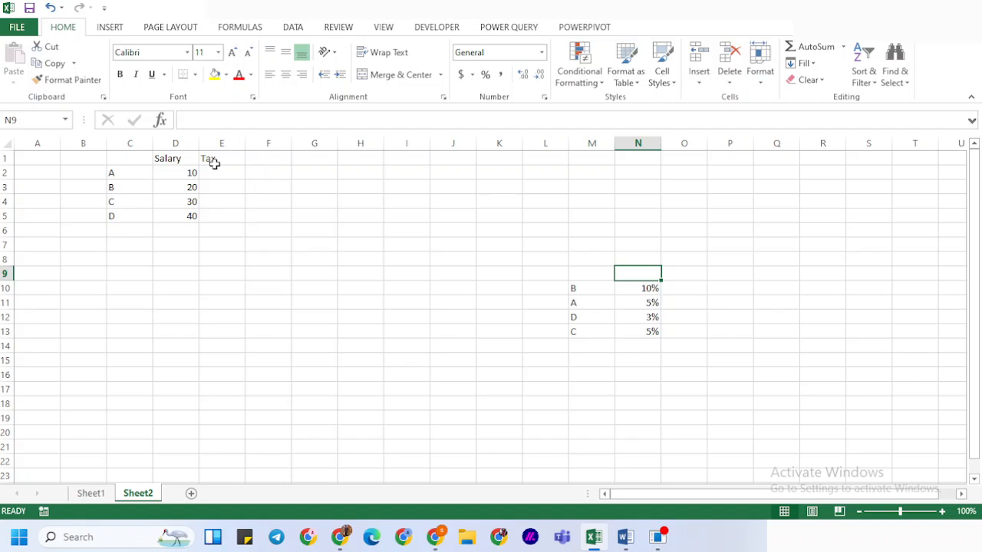
drag(216, 170, 208, 231)
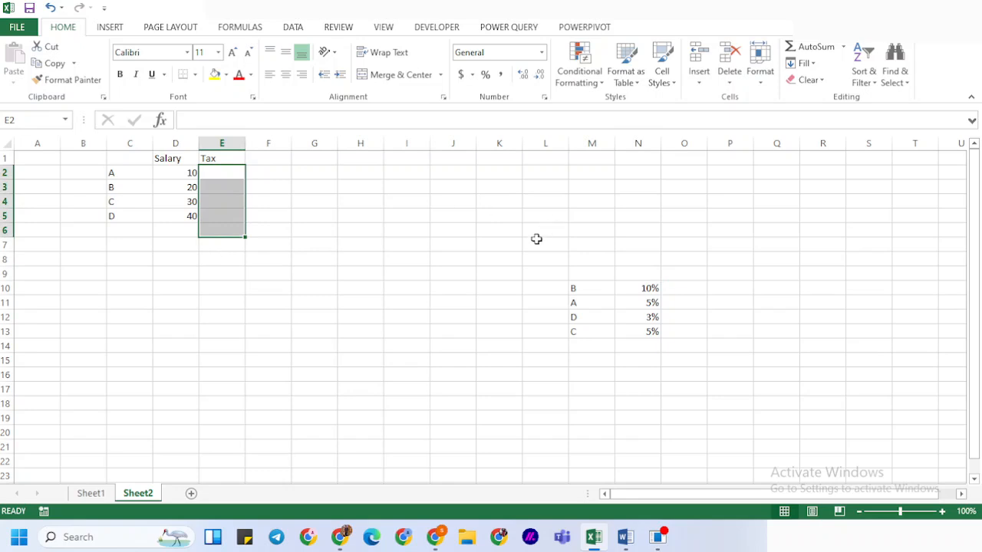
click(559, 275)
drag(559, 275, 735, 357)
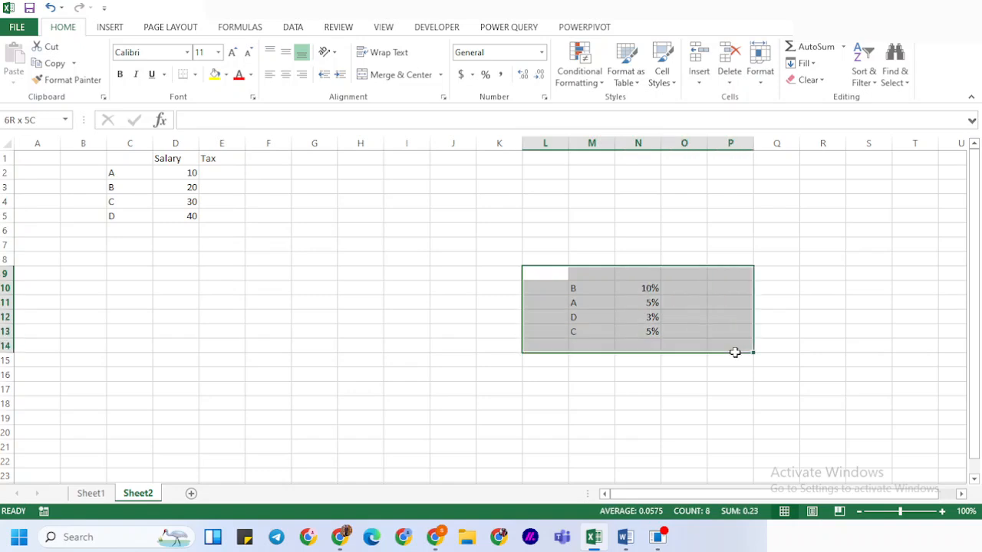
click(84, 156)
drag(84, 156, 261, 252)
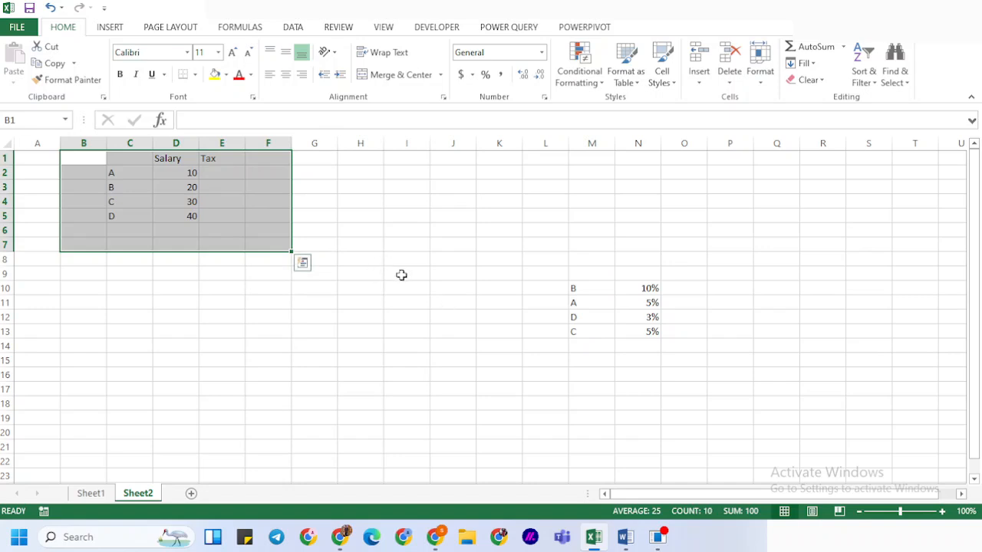
Clear the Tax heading from cell E1
click(237, 160)
key(Delete)
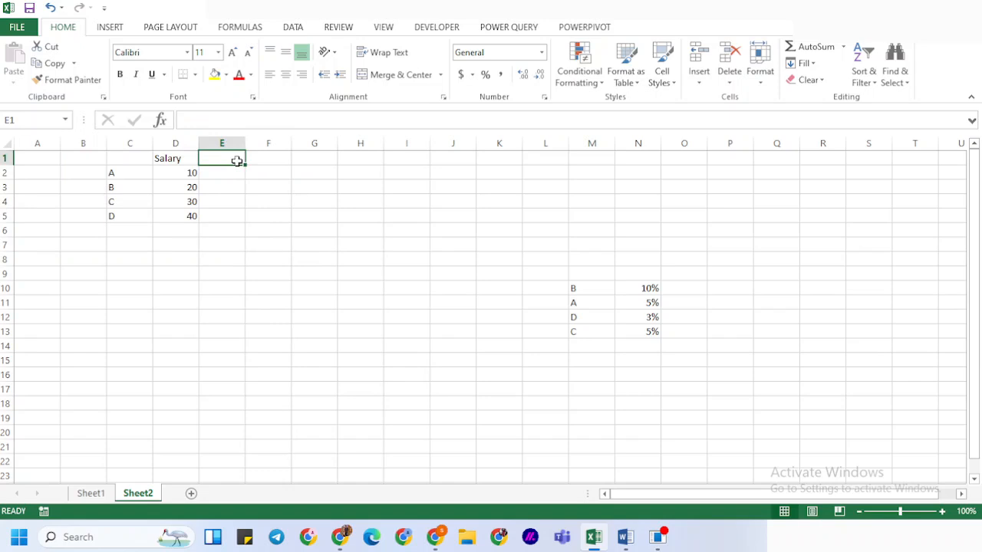
Move the percentage list in M10:N13 directly beneath the salary rows, starting at C6
click(583, 284)
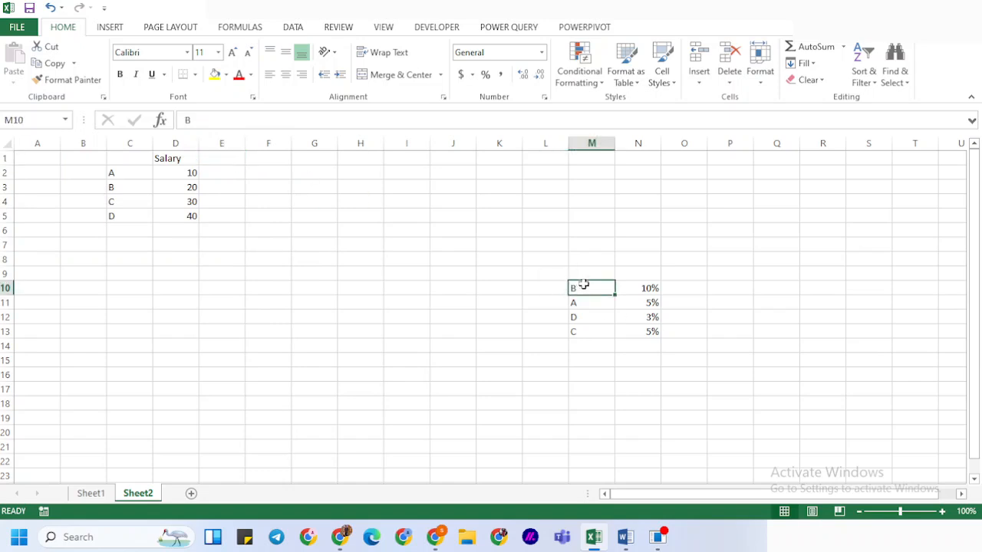
key(ctrl+a)
key(ctrl+c)
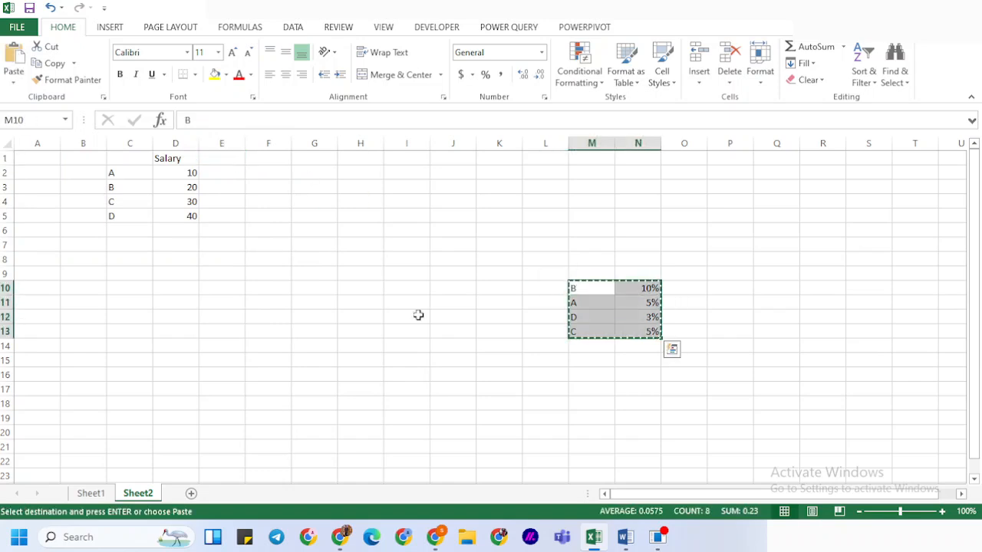
click(129, 228)
key(Escape)
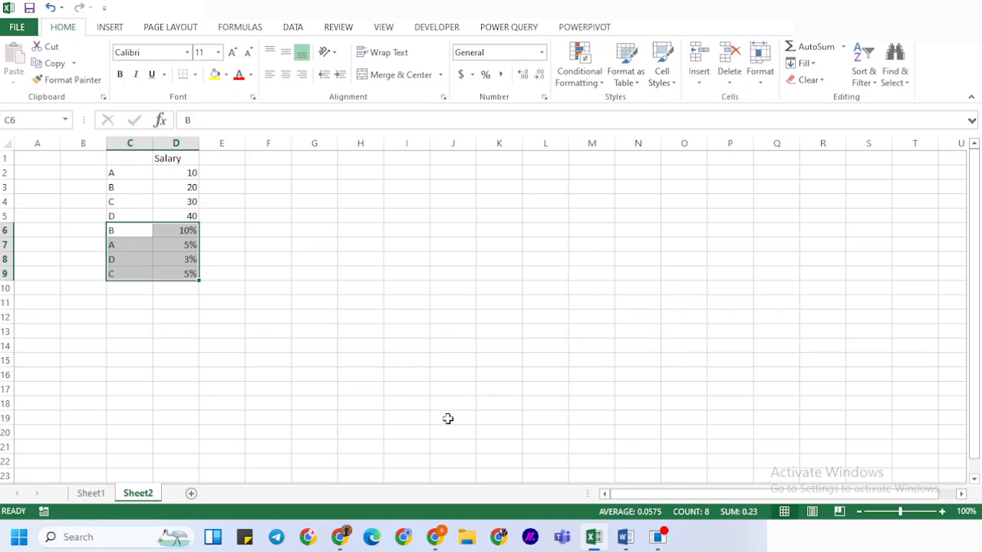
Switch to the Questions document in Word and review the list of Power Query uses, especially the Remove Duplicates & Errors item
mouse_move(625, 532)
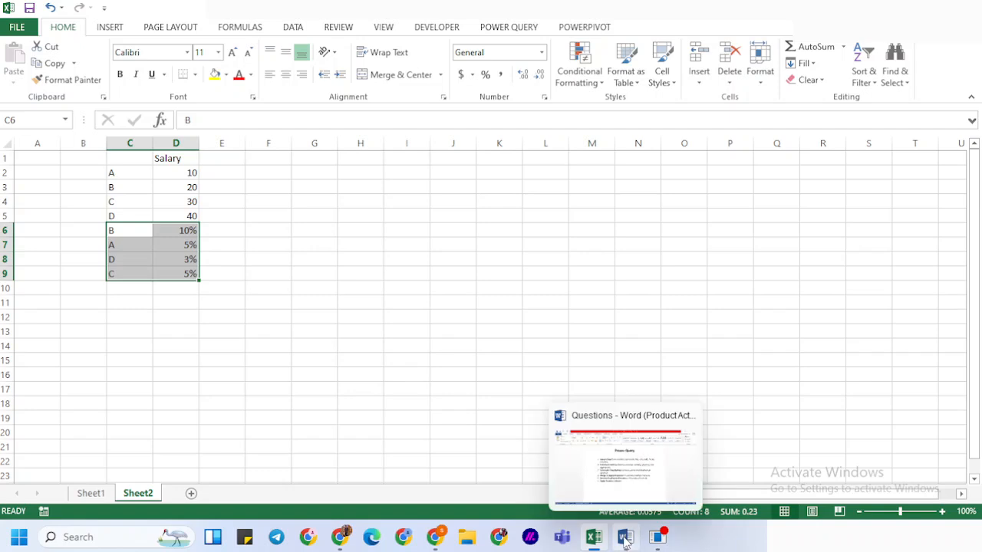
click(632, 414)
scroll(543, 410, down, 1)
drag(311, 286, 648, 289)
click(419, 343)
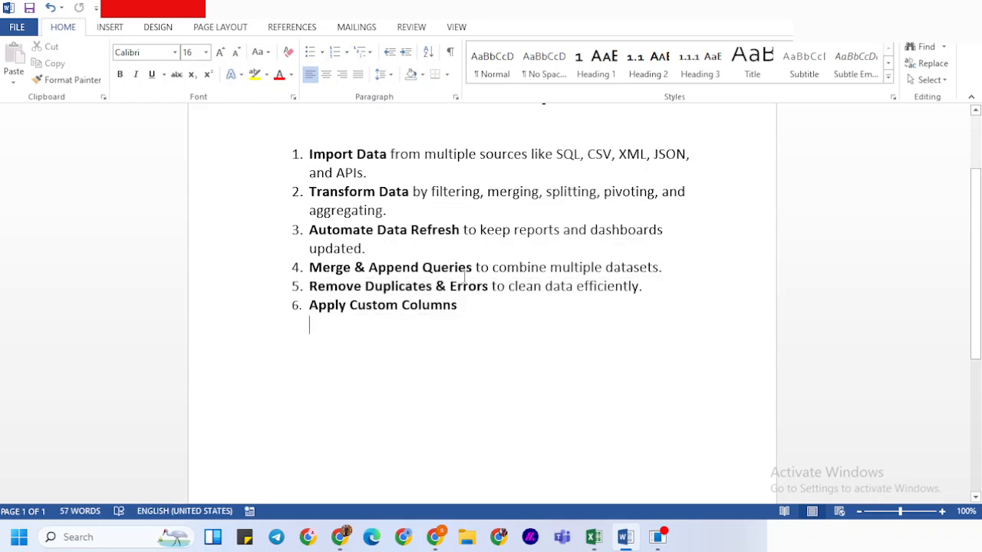
drag(489, 286, 365, 285)
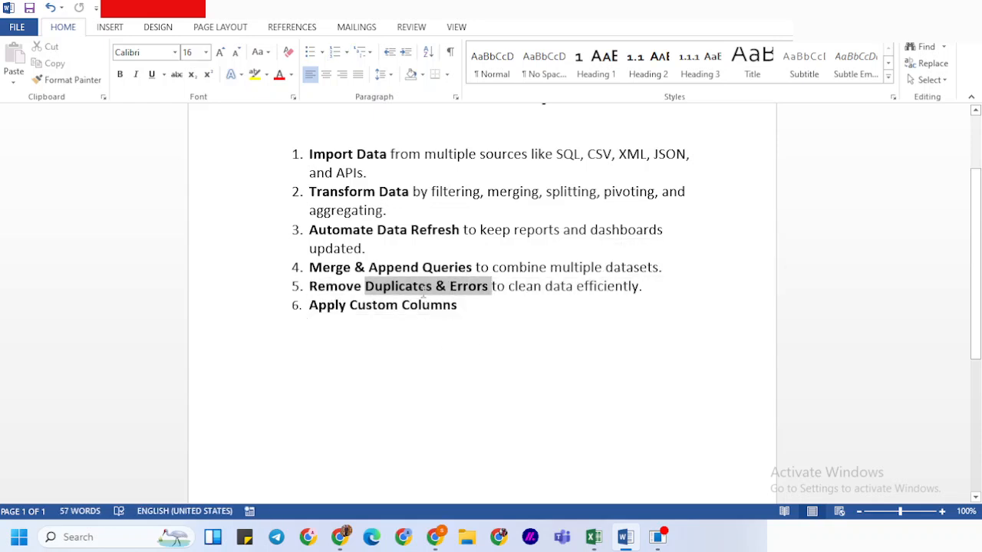
click(400, 359)
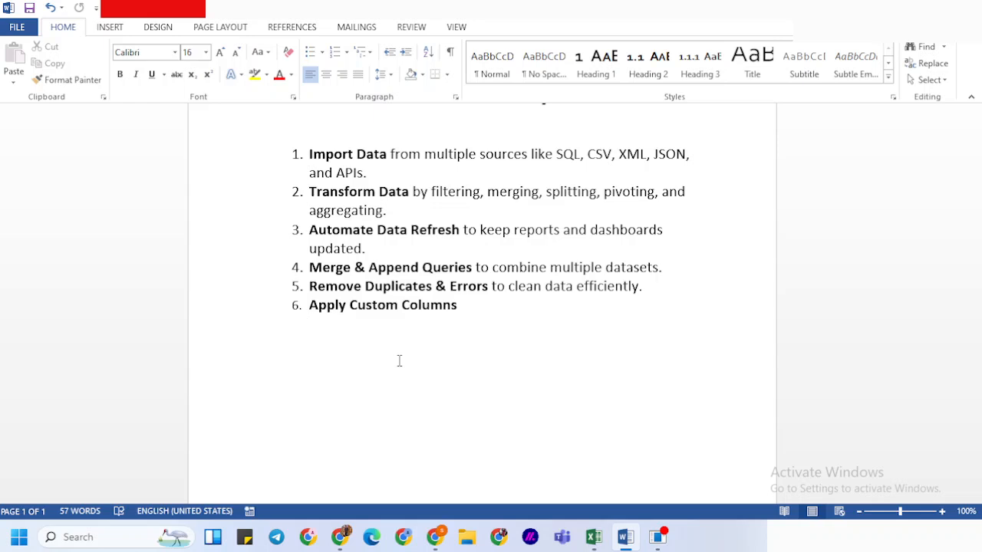
scroll(399, 360, up, 3)
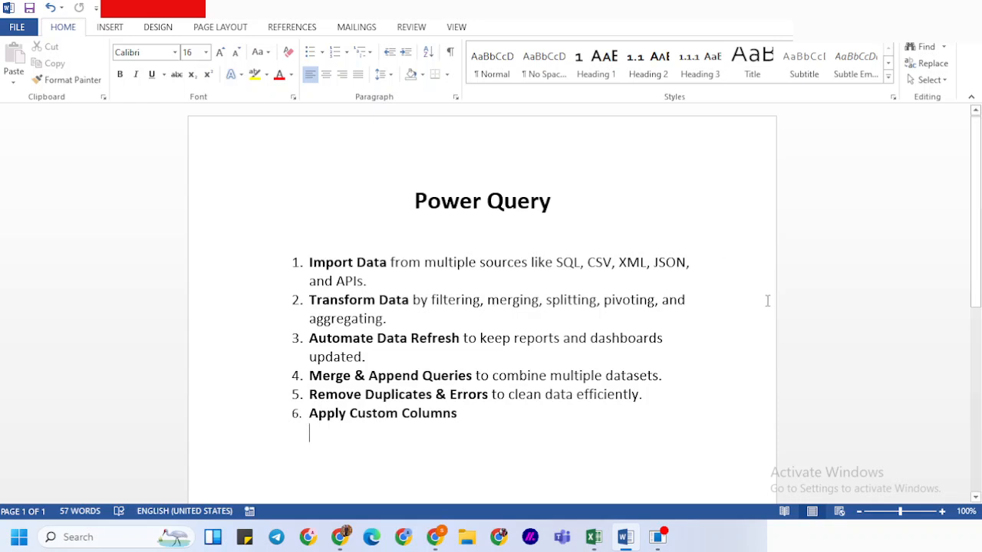
Switch back to Excel and examine the Analyst column of the employee data on Sheet1
click(594, 537)
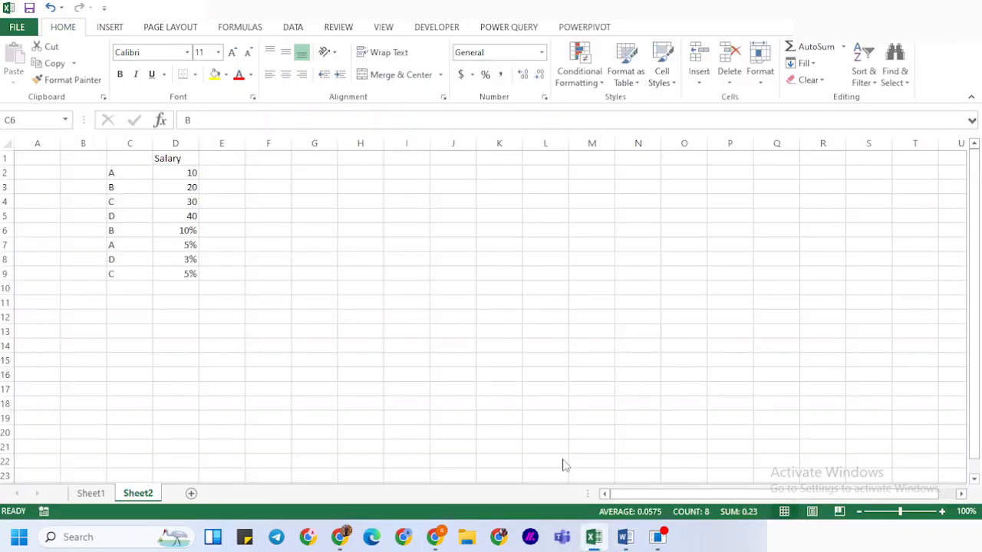
click(90, 493)
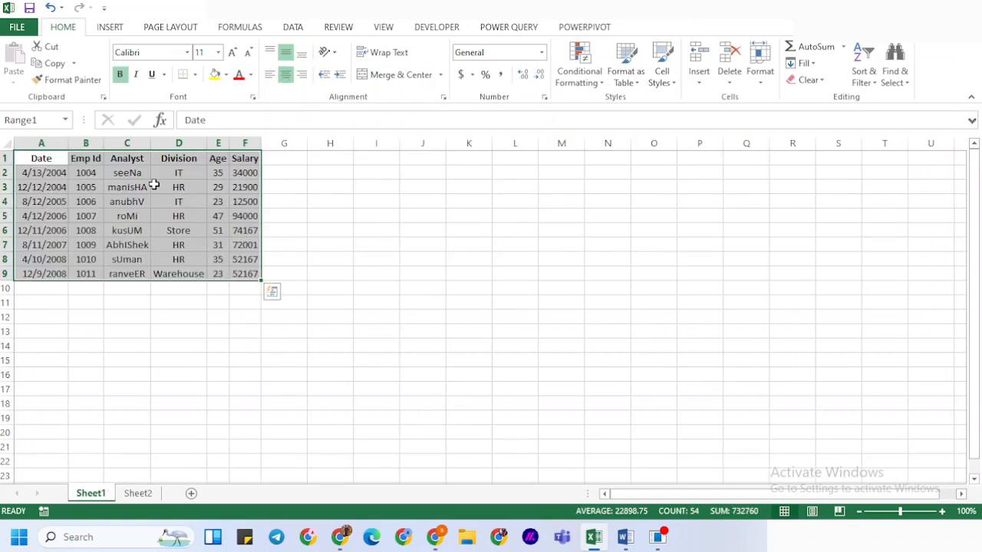
click(121, 157)
drag(120, 157, 121, 274)
click(382, 314)
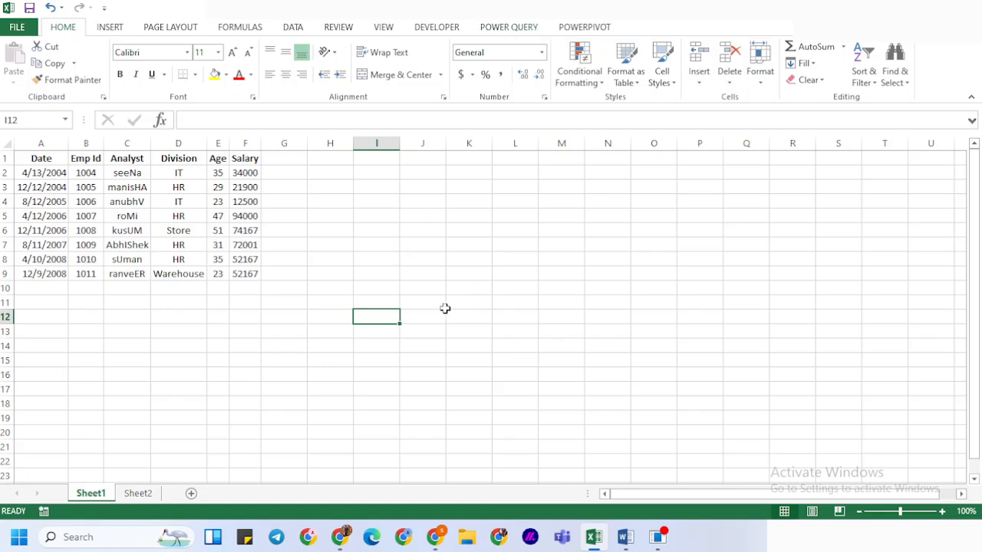
Switch to Chrome, search for "power query add in" and view Microsoft's download page for Power Query for Excel
click(339, 539)
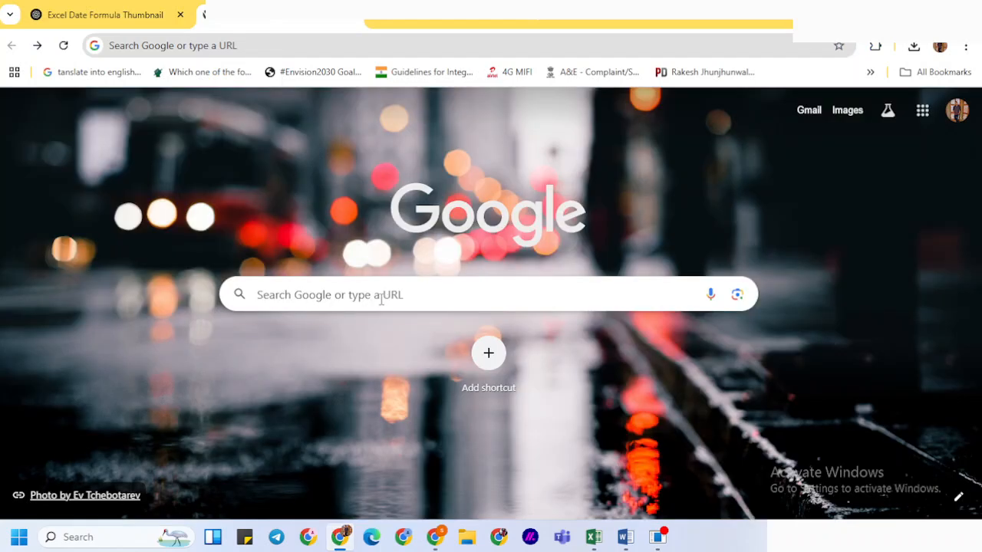
click(381, 300)
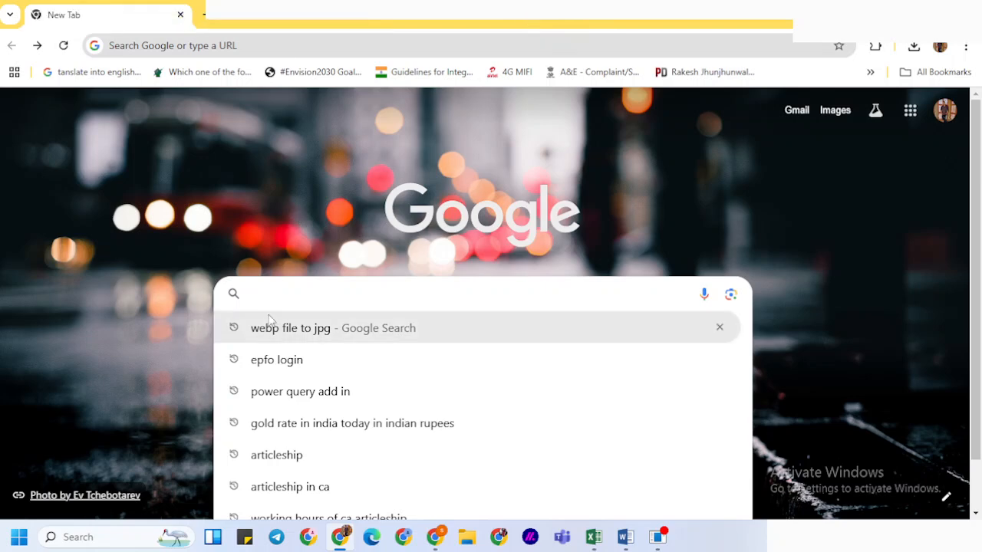
click(307, 392)
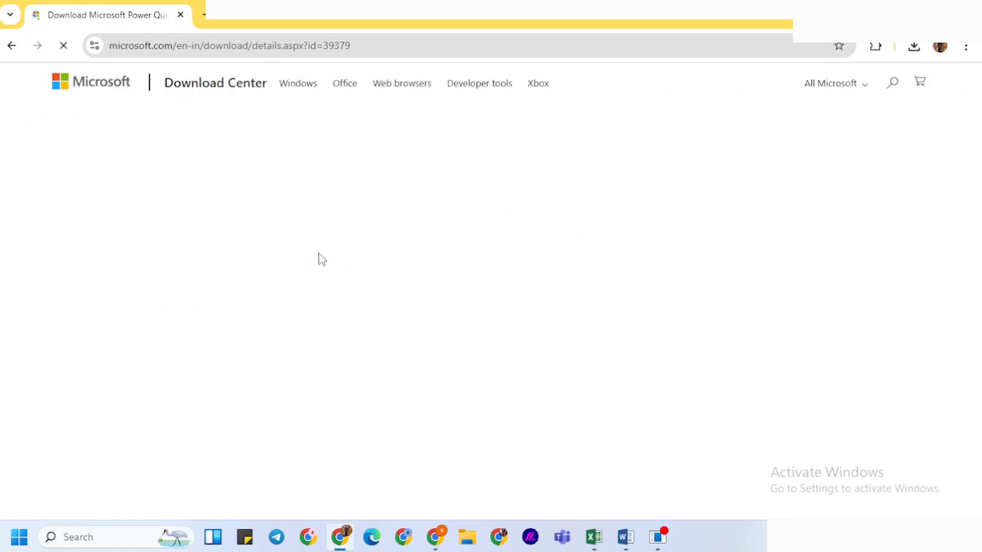
scroll(318, 254, down, 2)
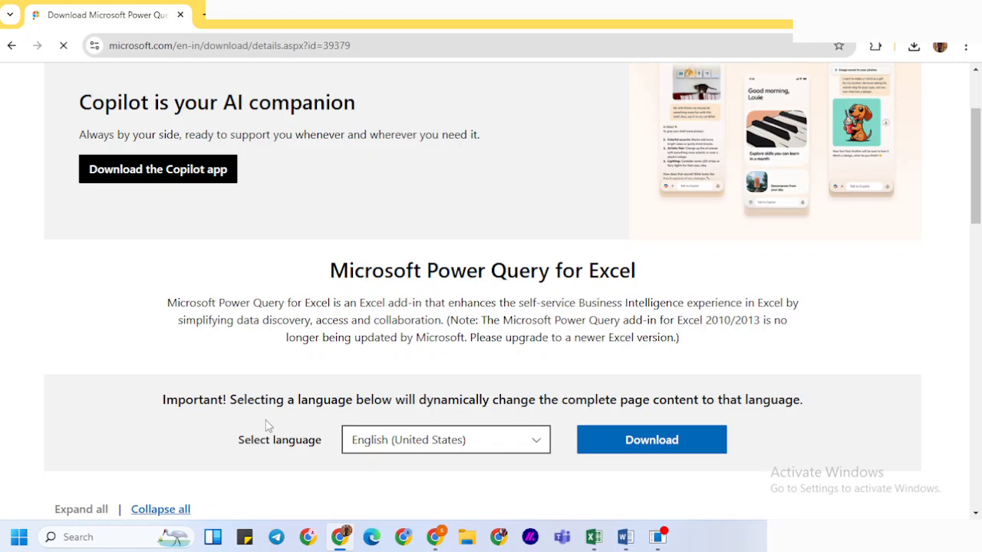
scroll(266, 426, down, 1)
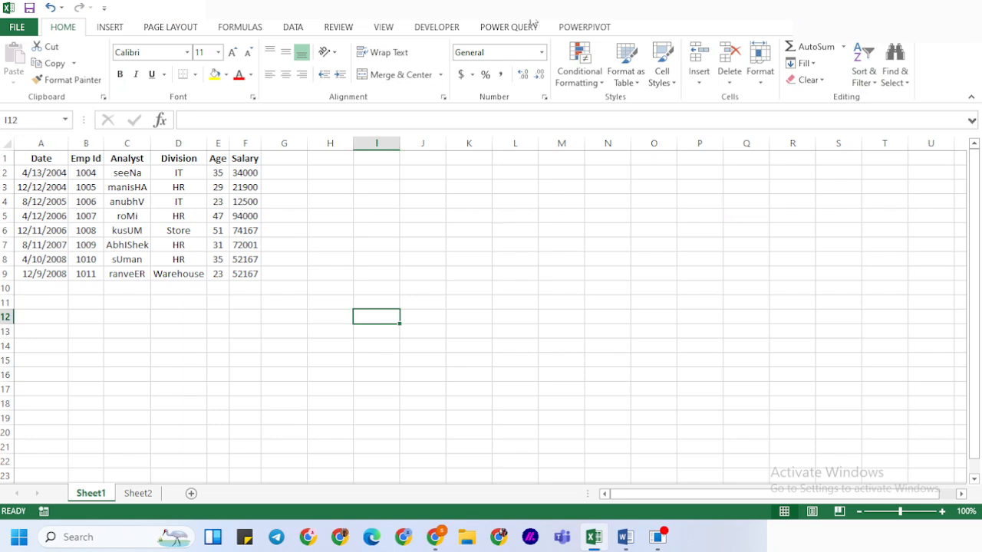
Return to the Excel workbook and review Power Query's options for importing external data from files and from other sources
click(510, 28)
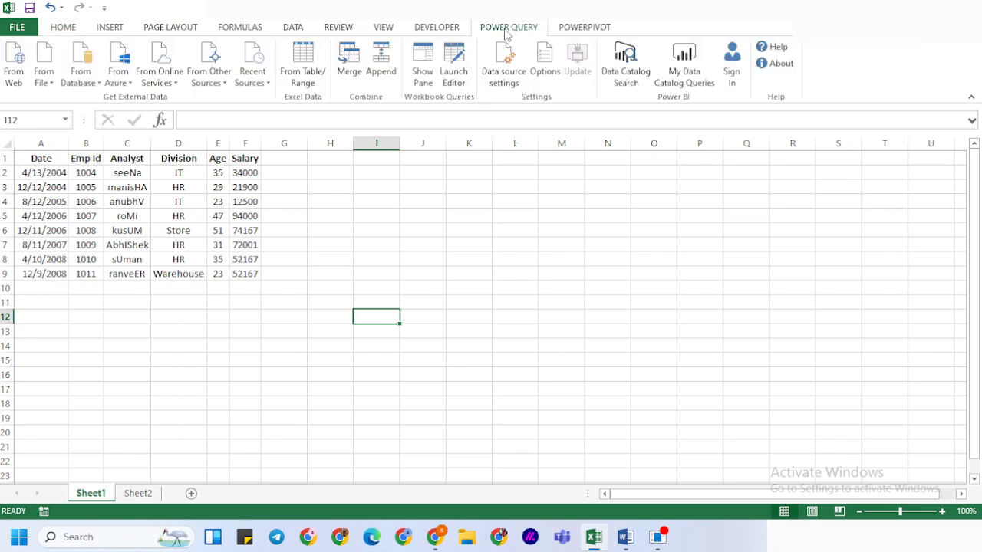
click(101, 204)
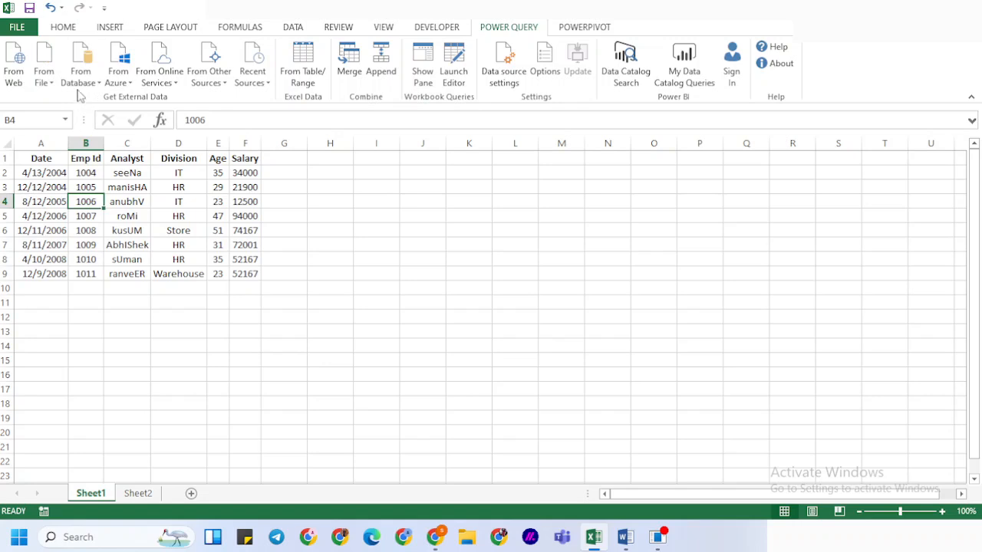
click(44, 77)
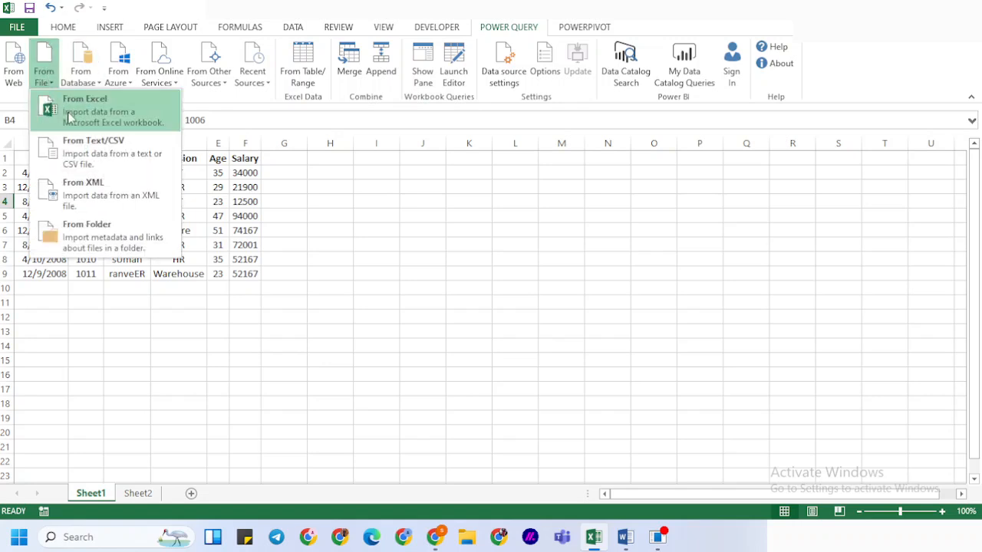
click(80, 284)
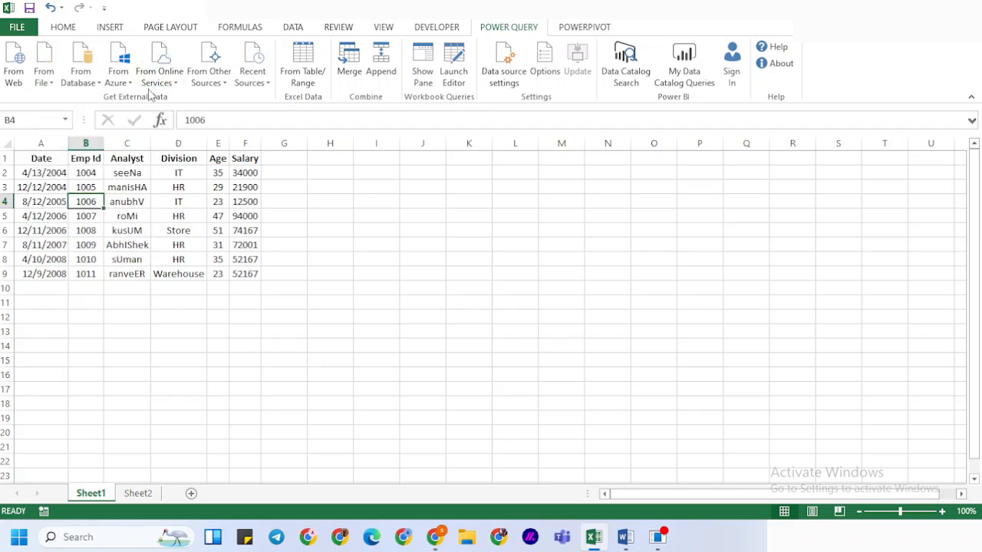
click(209, 84)
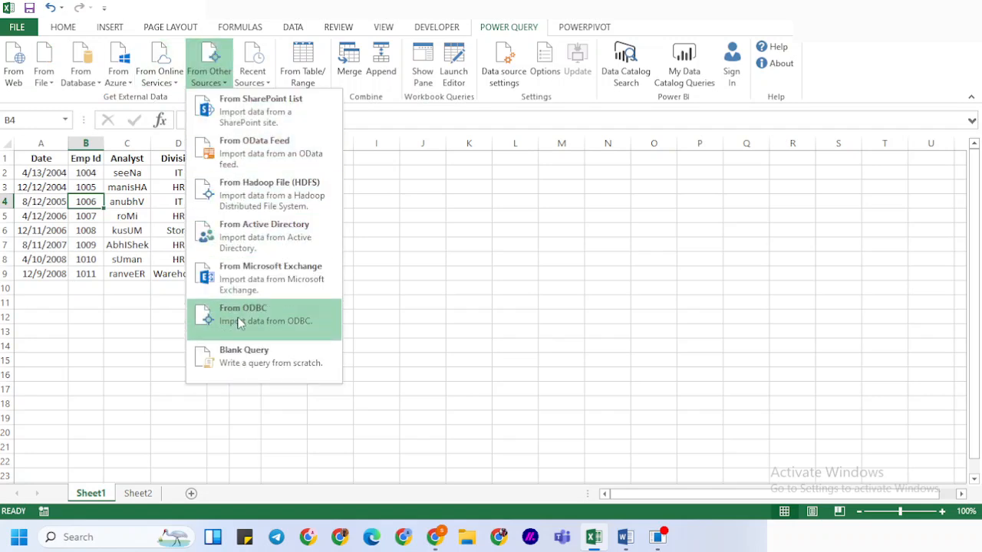
click(379, 269)
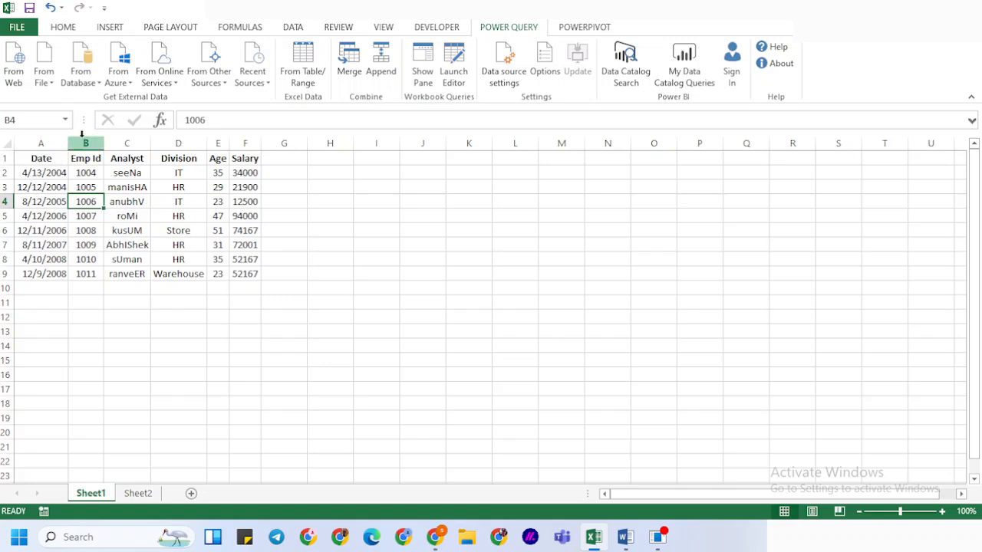
Convert the employee data in A1:F9 into a table with headers
drag(39, 157, 249, 272)
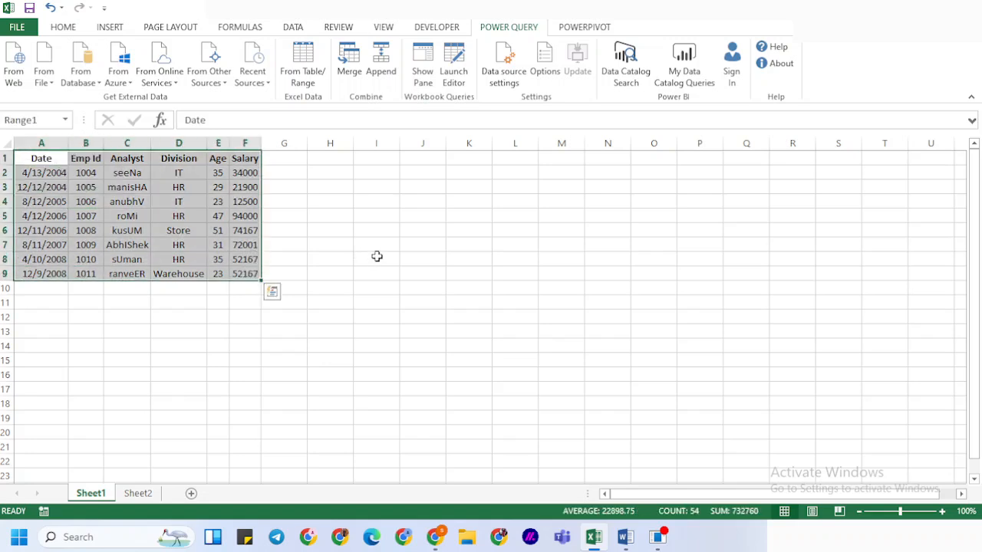
key(ctrl+t)
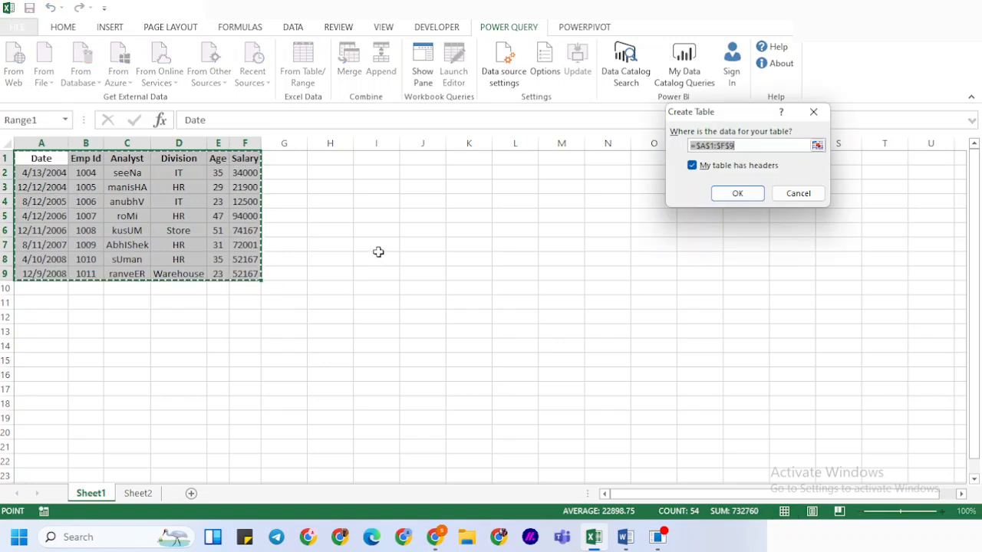
click(737, 193)
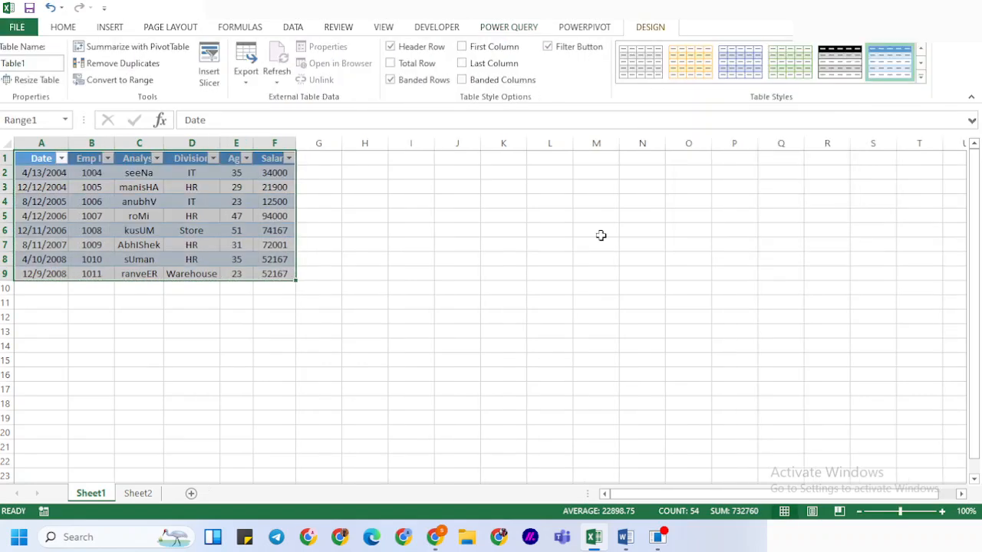
Undo the table conversion and the move of the percentage list, and go back to Sheet1
key(ctrl+z)
key(ctrl+z)
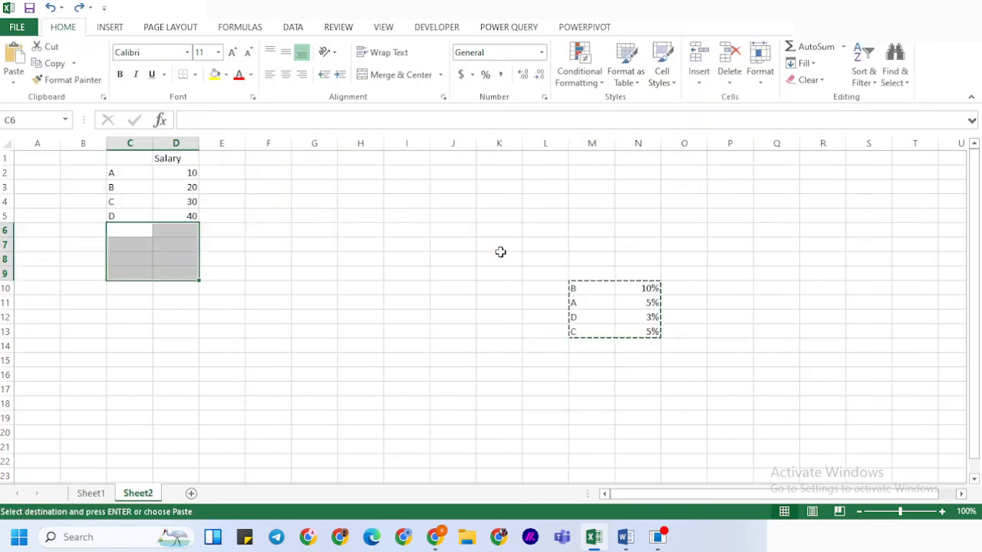
click(90, 493)
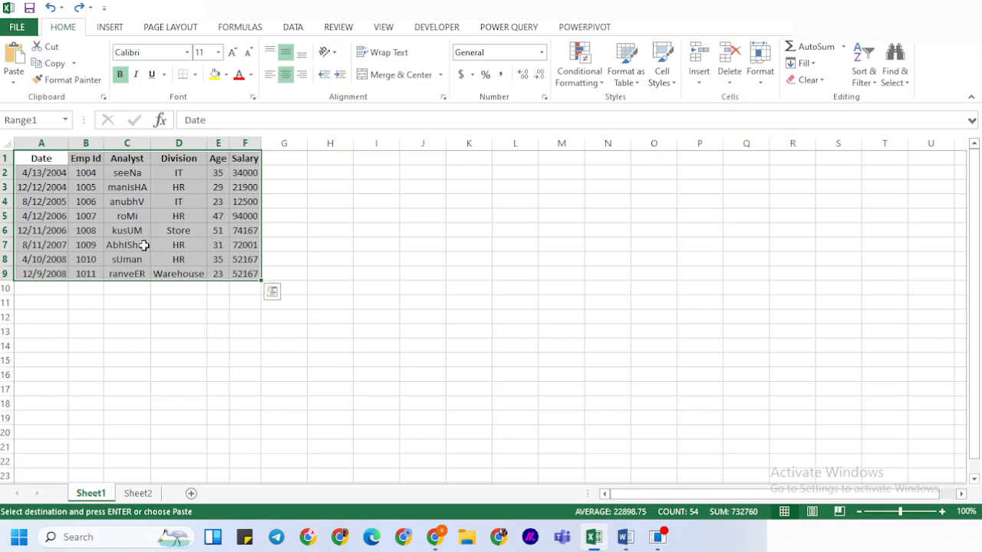
Name the range A1:F15, covering the employee data and the empty rows beneath it, RANGE2
click(66, 245)
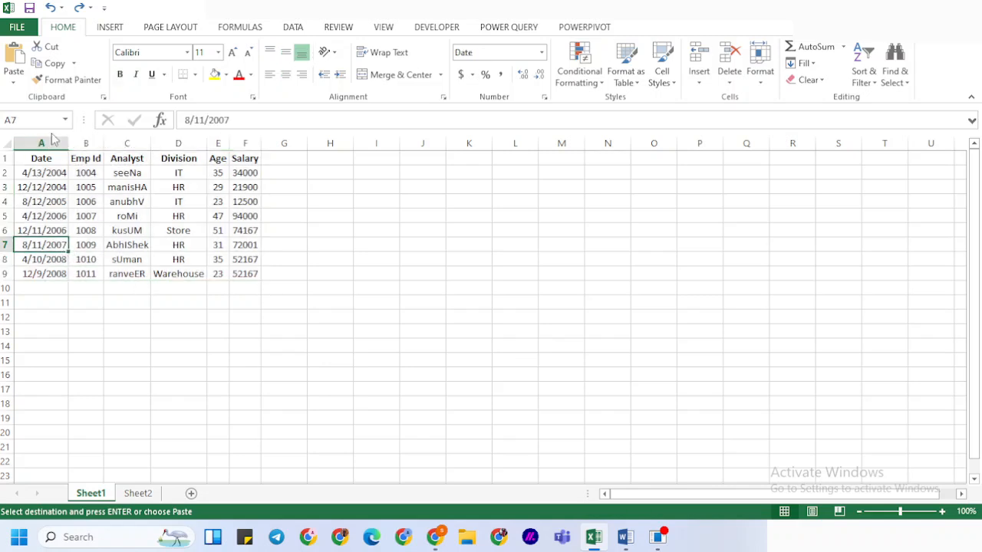
drag(31, 158, 250, 356)
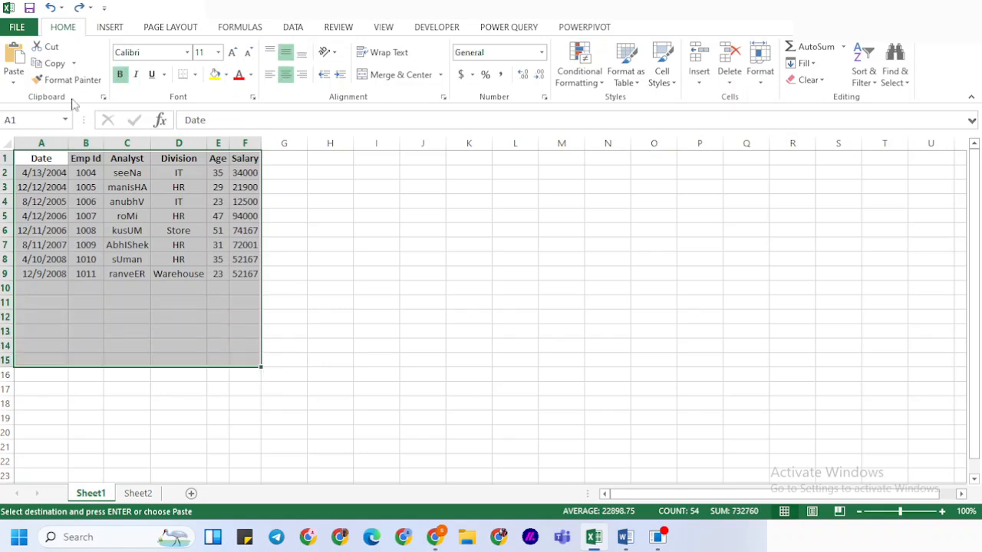
click(31, 119)
text(RANGE2)
key(Escape)
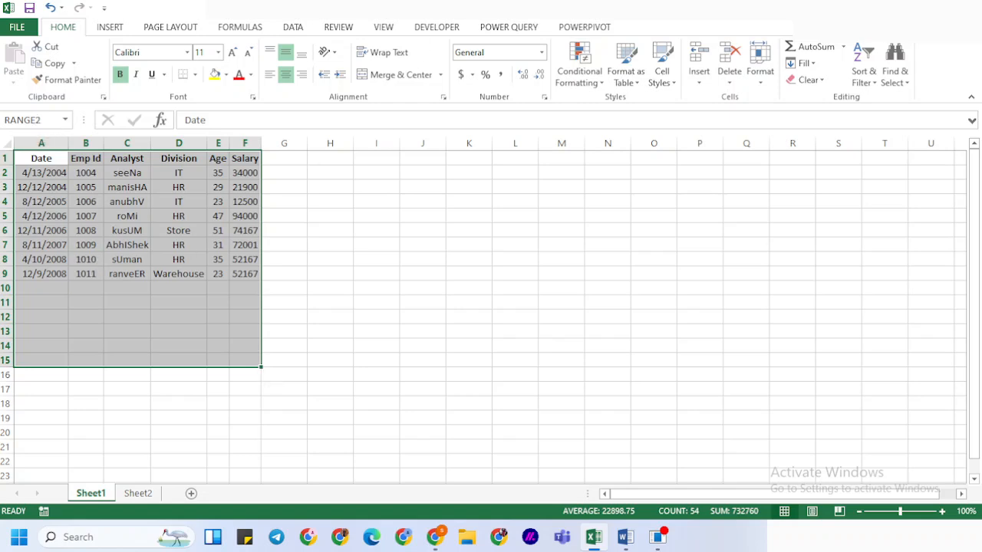
Load the RANGE2 range into the Power Query Editor and show its list of queries
click(524, 29)
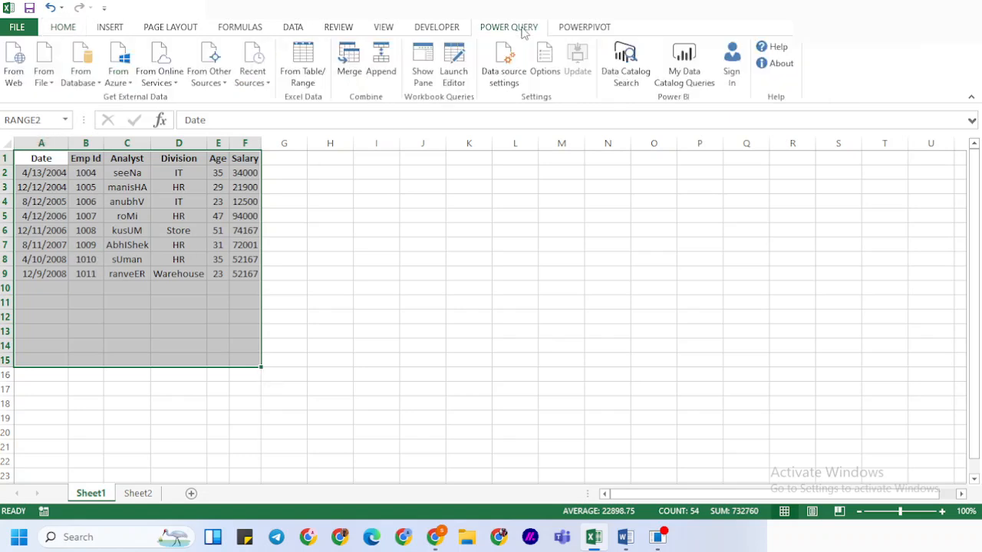
click(315, 80)
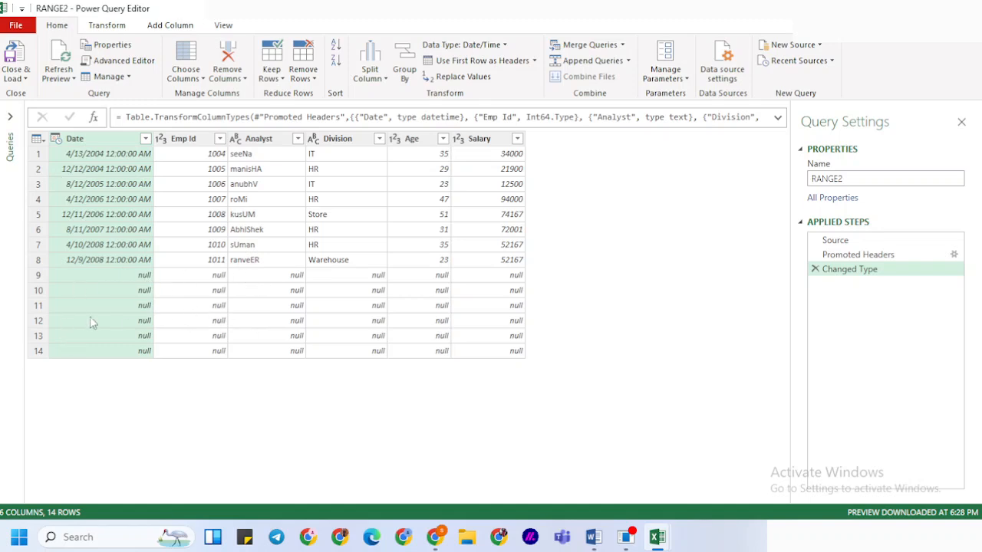
click(10, 116)
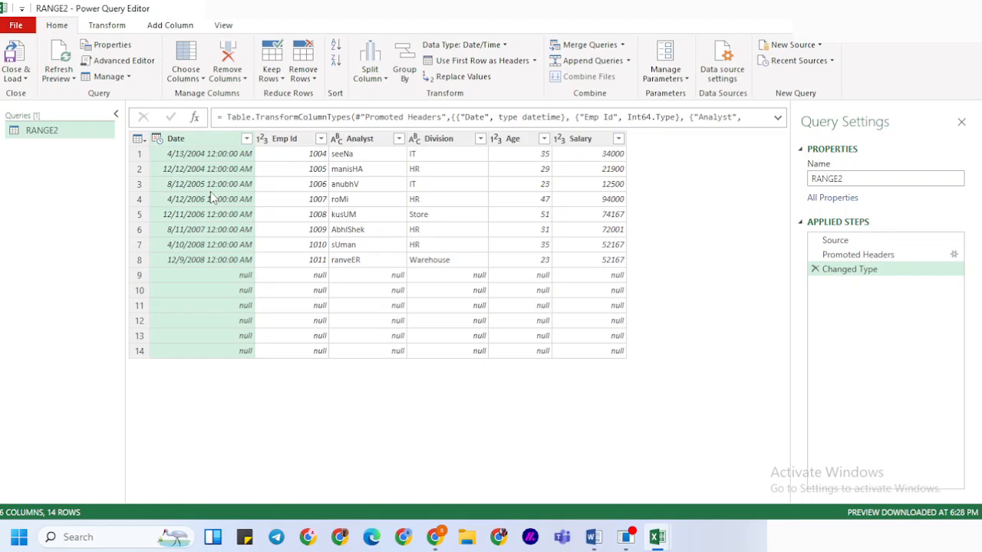
Change the Date column's data type from date/time to Date, replacing the existing type conversion
drag(168, 143, 160, 145)
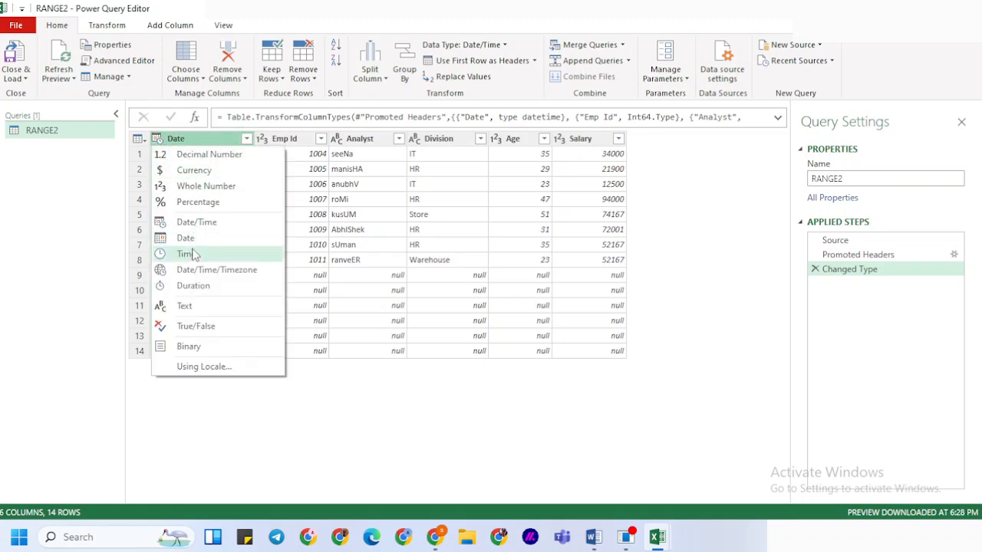
click(192, 240)
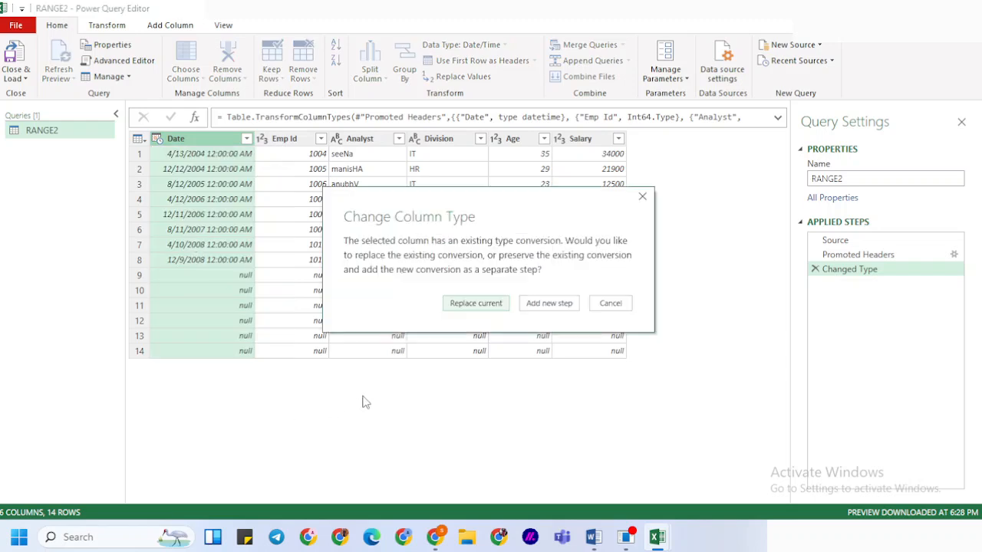
click(476, 303)
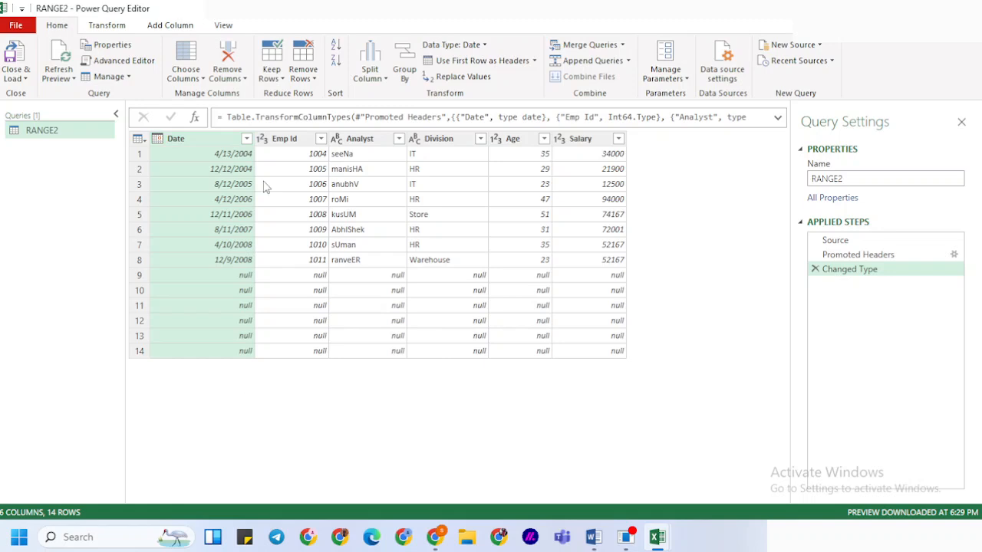
Filter the null rows out of the Date column
click(246, 138)
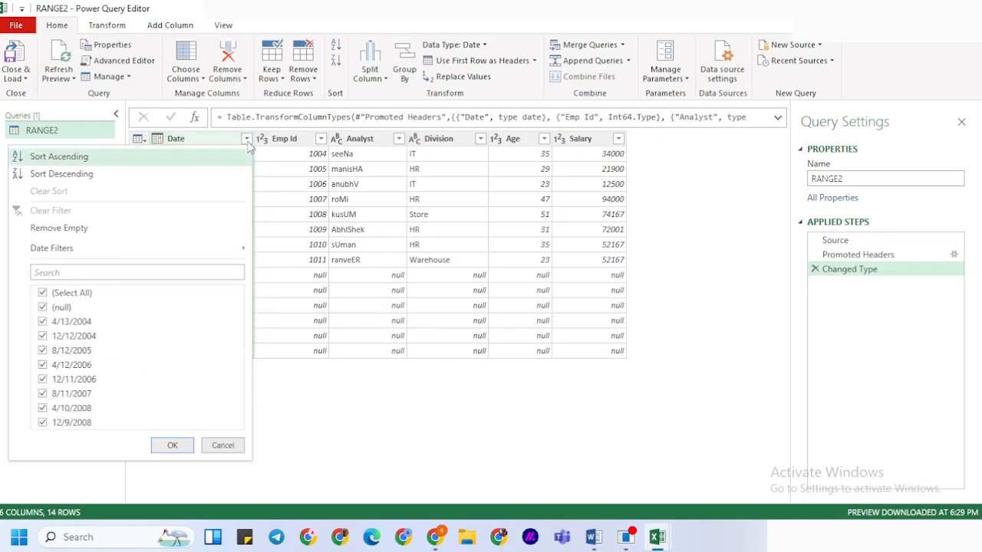
click(43, 308)
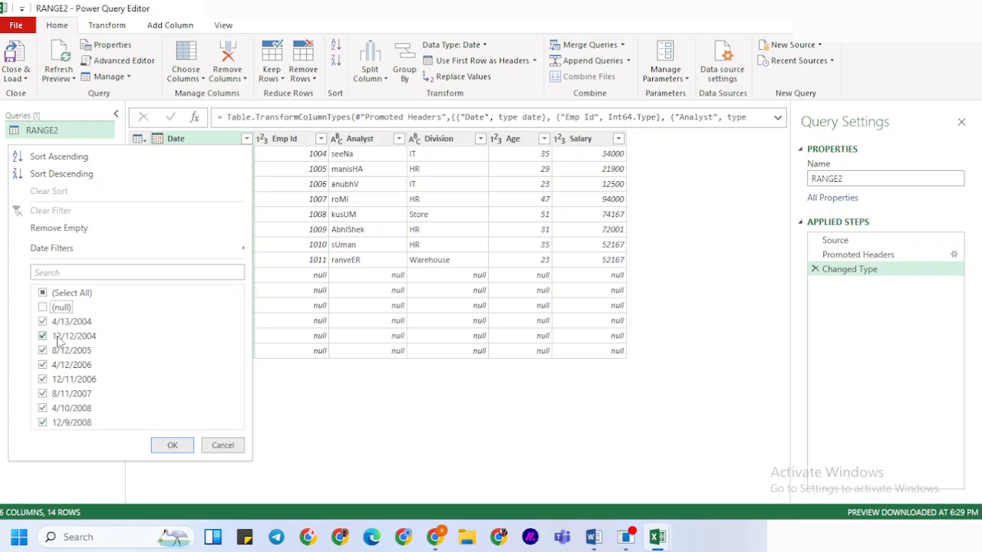
click(172, 447)
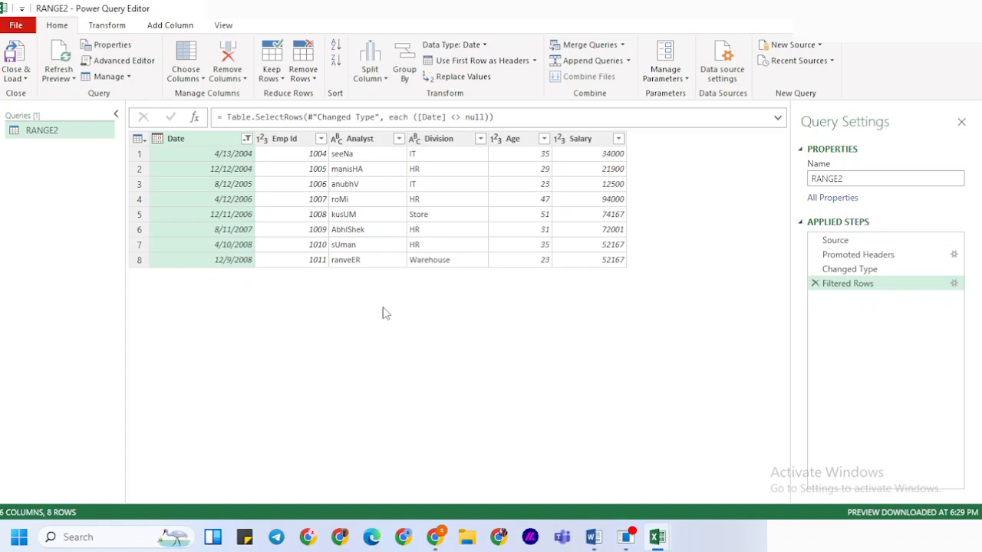
Format the text in the Analyst column as UPPERCASE
click(355, 139)
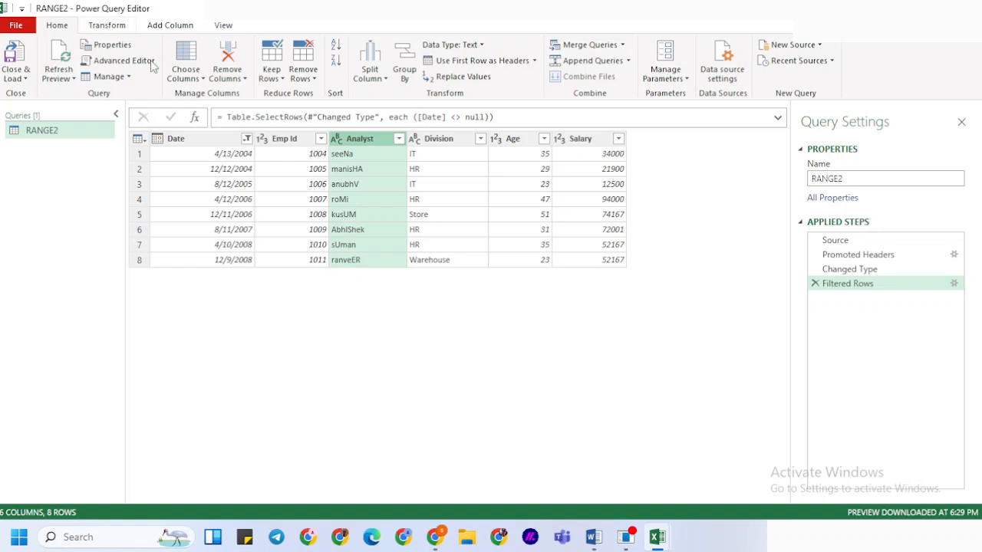
right_click(368, 143)
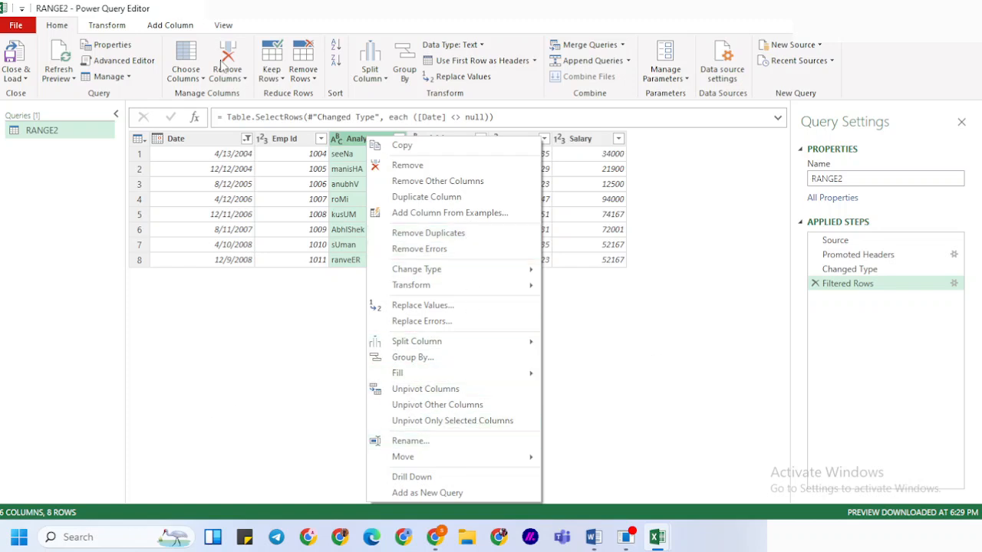
click(119, 29)
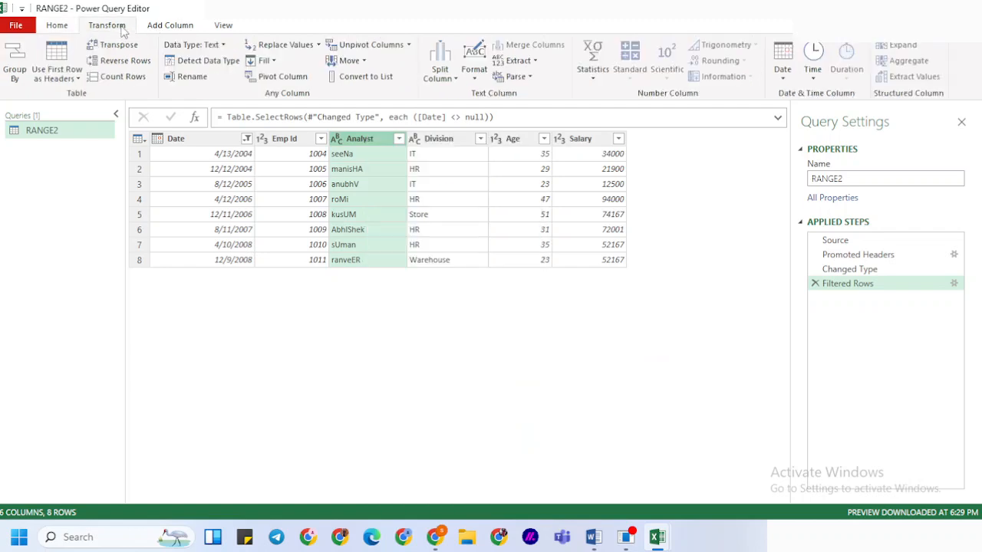
click(532, 64)
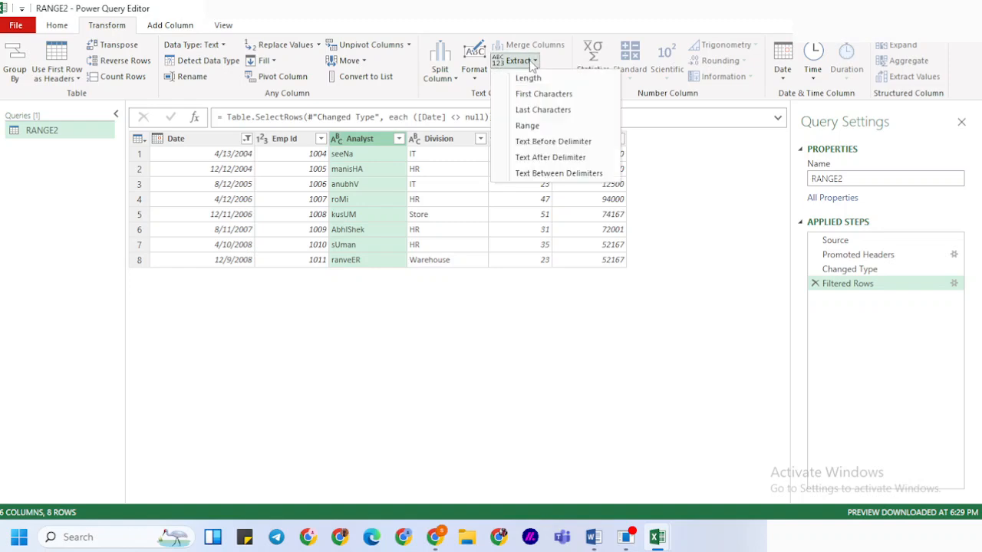
click(487, 21)
click(479, 78)
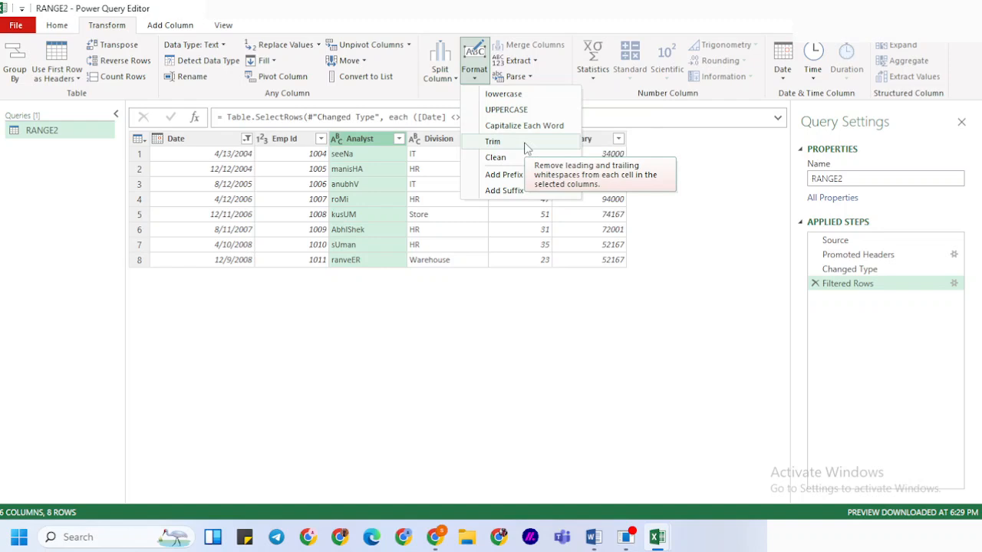
click(508, 110)
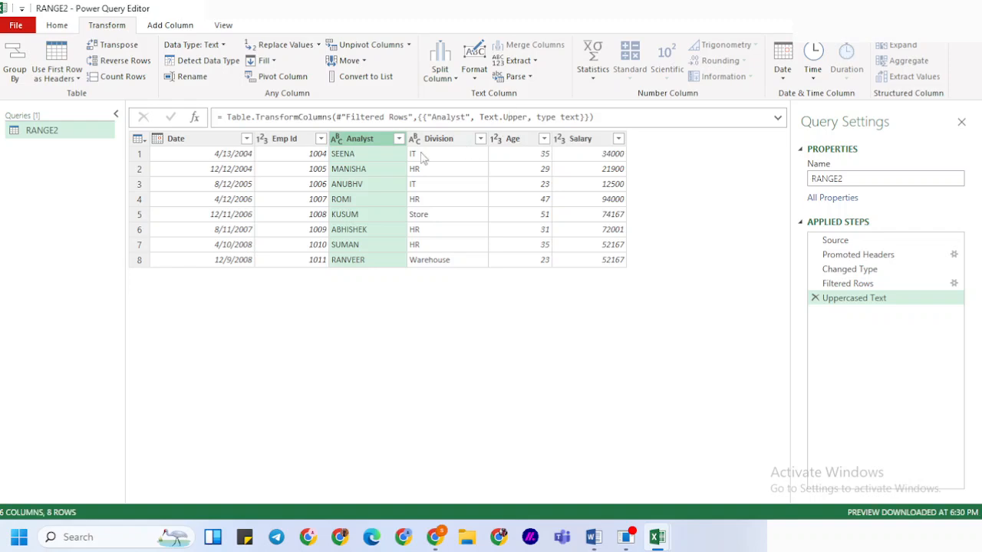
Apply Capitalize Each Word to the Analyst column, and close and load the query to a worksheet
right_click(366, 141)
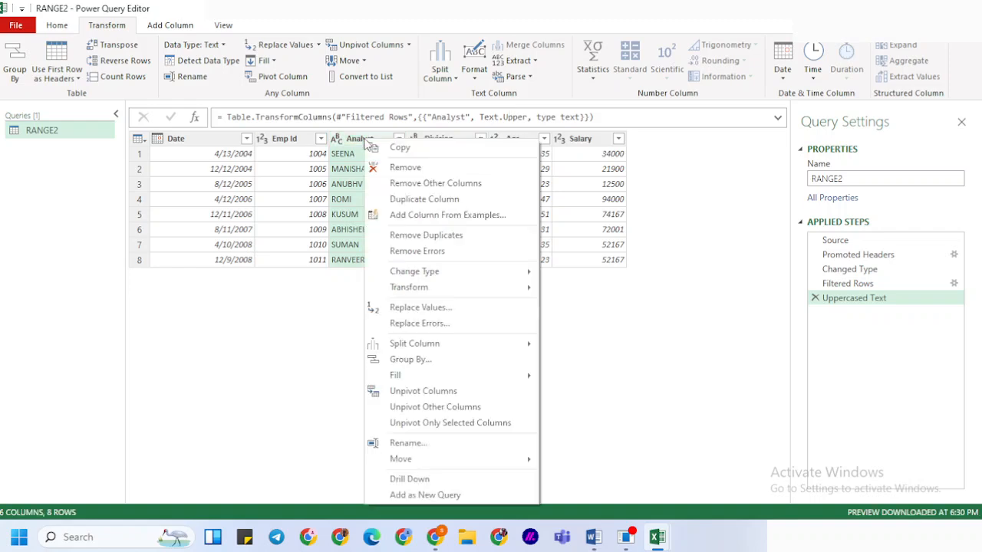
click(474, 75)
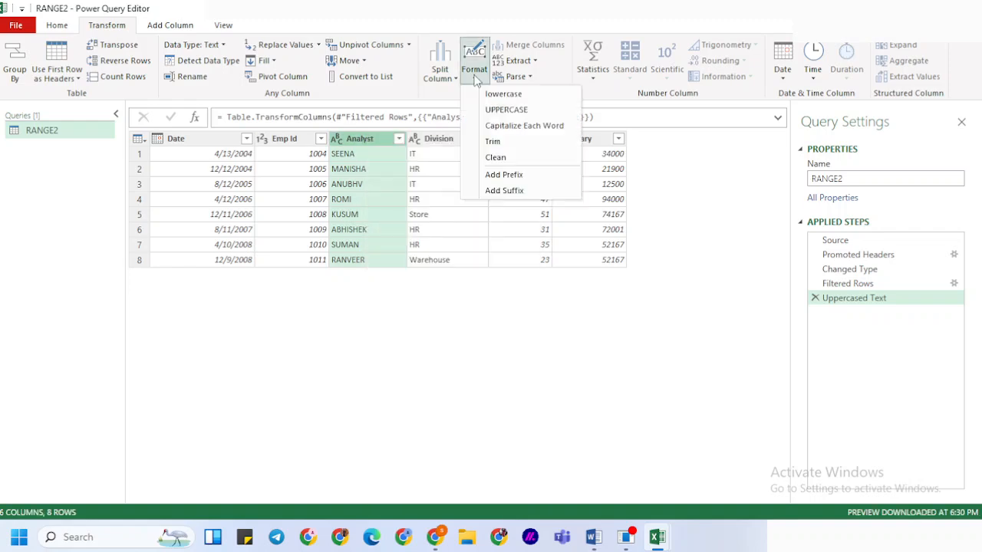
click(490, 127)
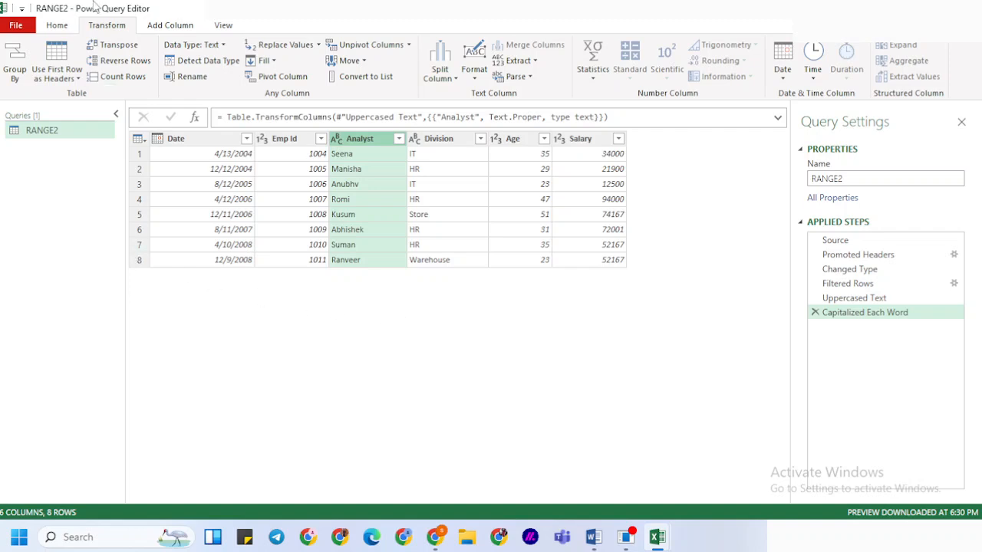
click(57, 26)
click(14, 54)
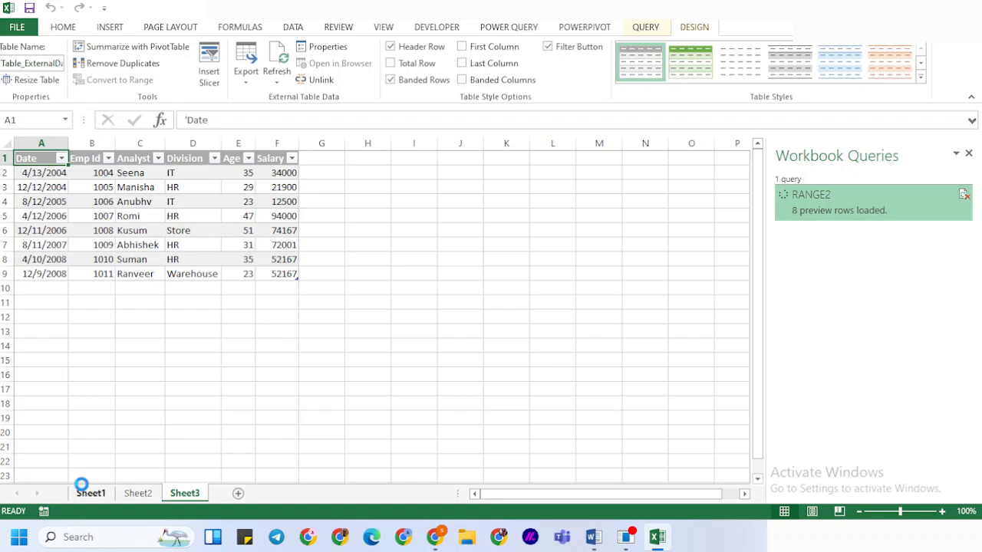
On Sheet1, fill the last employee record in row 9 down through rows 10 and 11, columns A to F
click(86, 495)
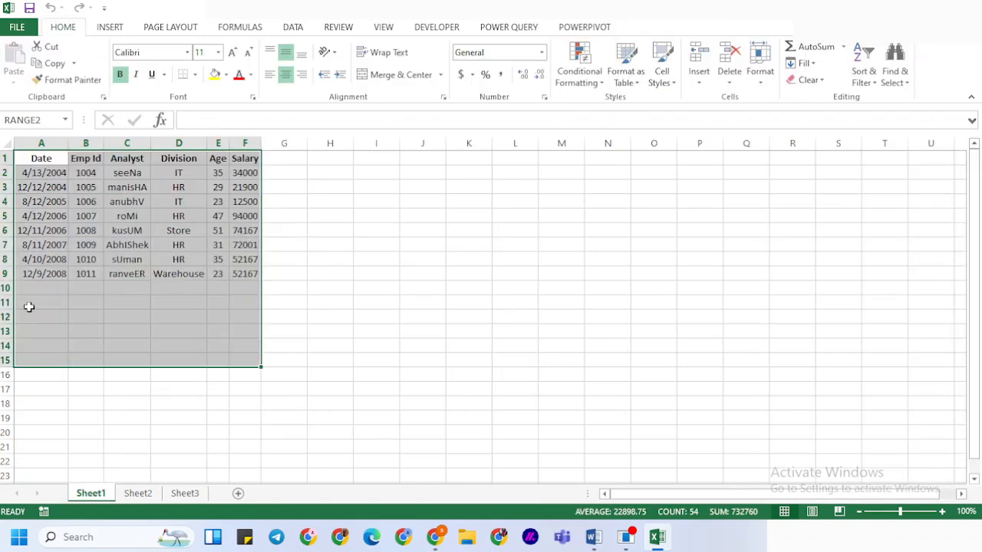
click(45, 273)
key(shift+Right)
key(shift+Right)
key(shift+Right)
key(shift+Right)
key(shift+Right)
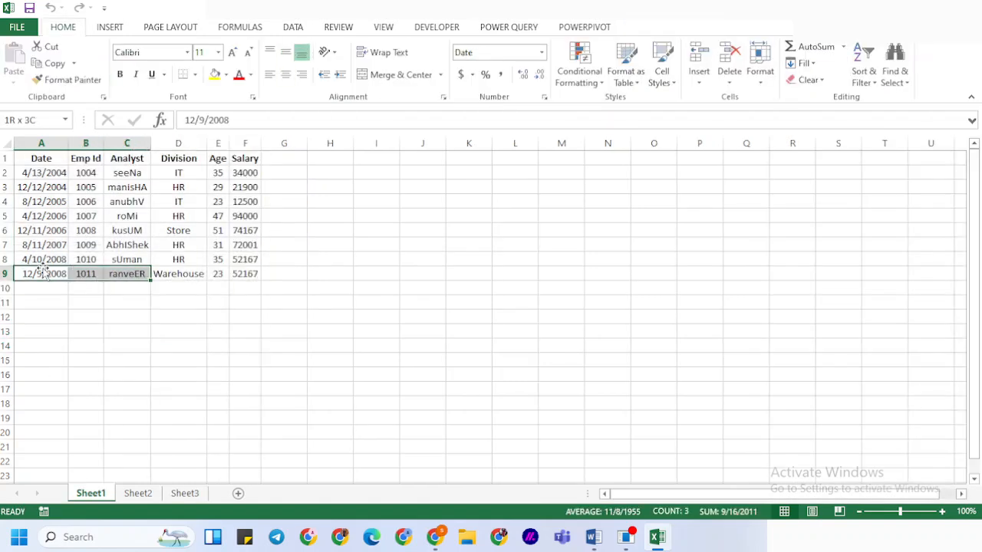
key(shift+Down)
key(shift+Down)
key(shift+Down)
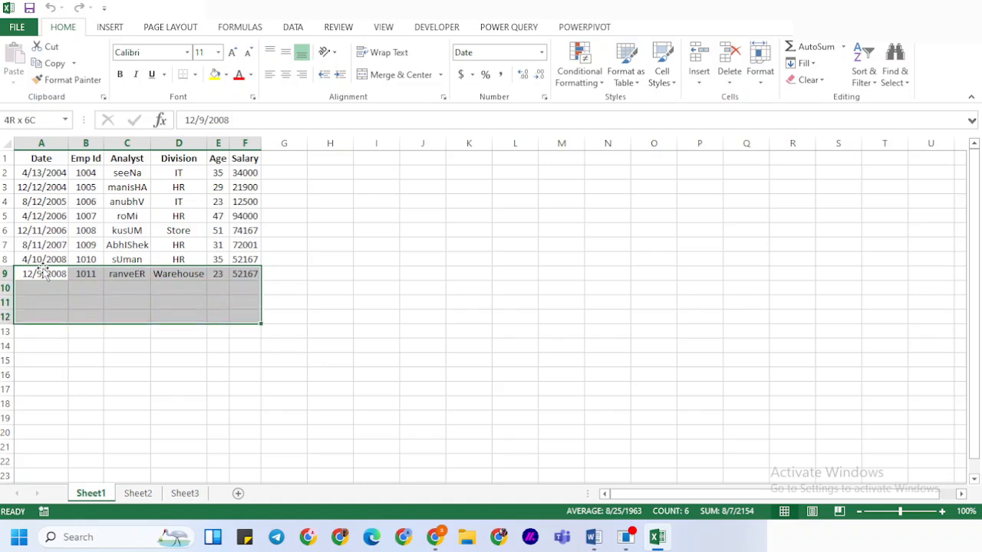
key(shift+Up)
key(ctrl+d)
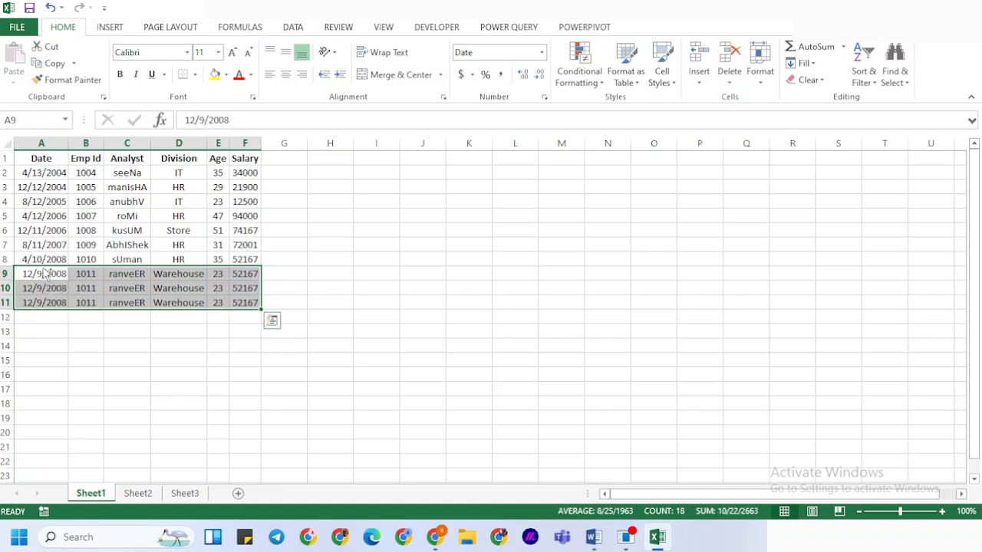
click(88, 301)
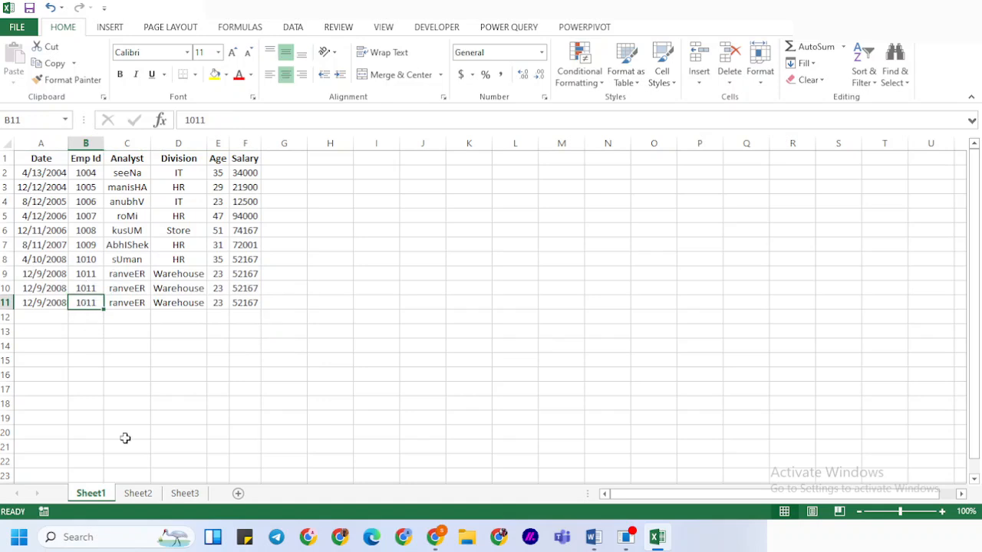
Refresh the loaded query table on Sheet3 to bring in the rows added to the source data
click(136, 493)
click(184, 493)
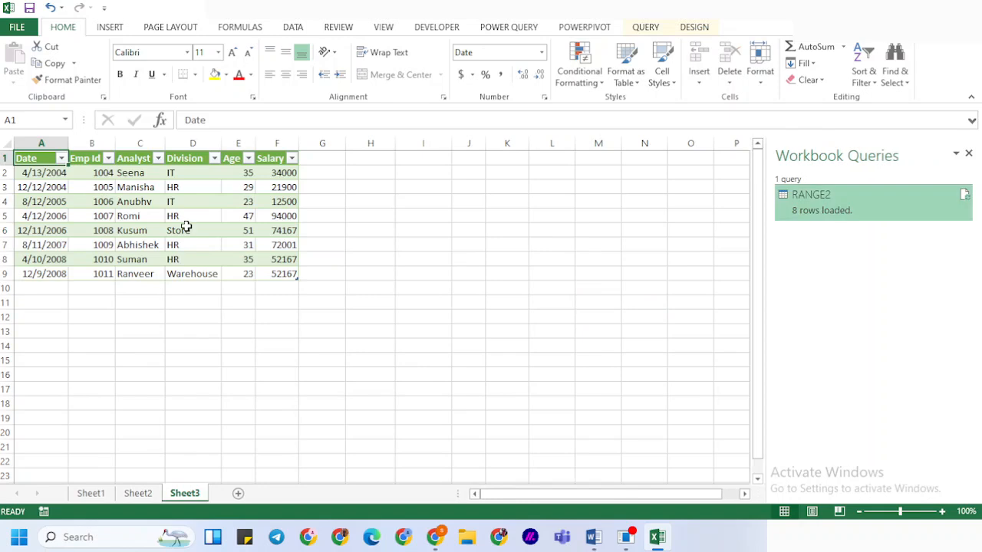
click(187, 230)
right_click(187, 230)
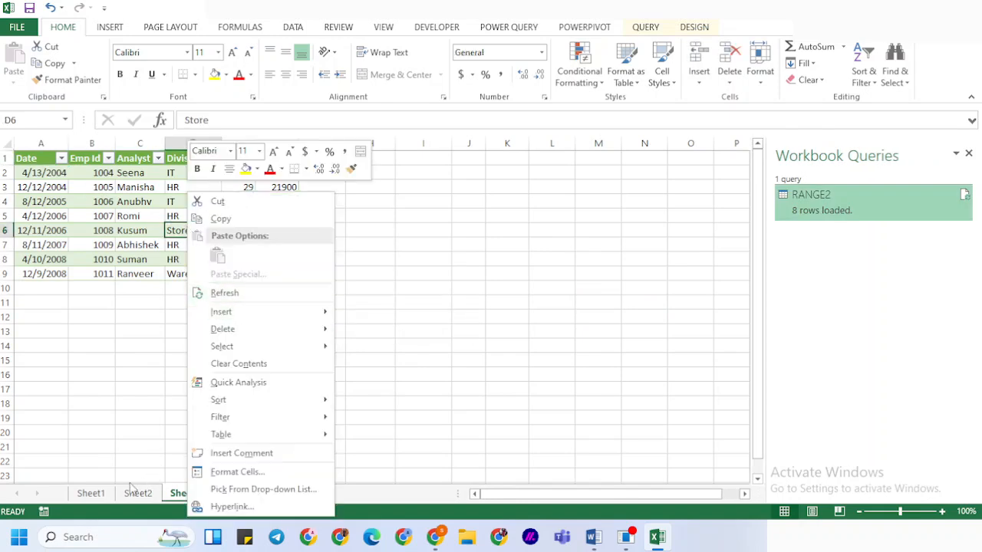
click(100, 494)
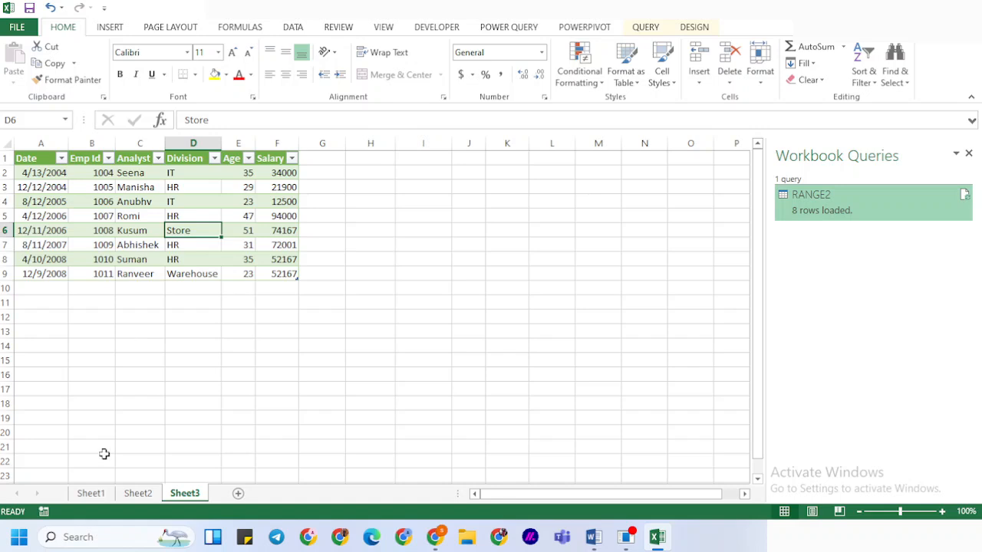
click(89, 493)
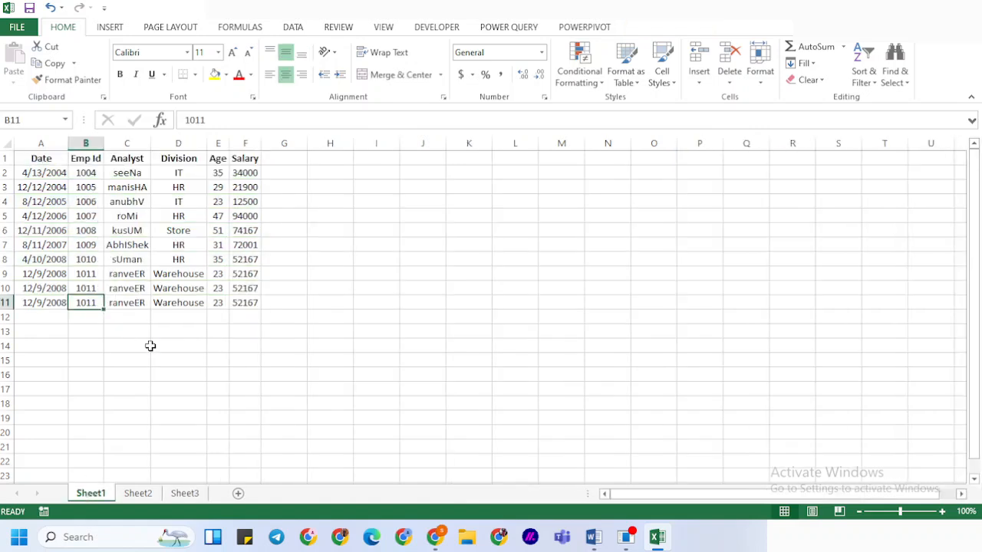
click(185, 494)
right_click(227, 261)
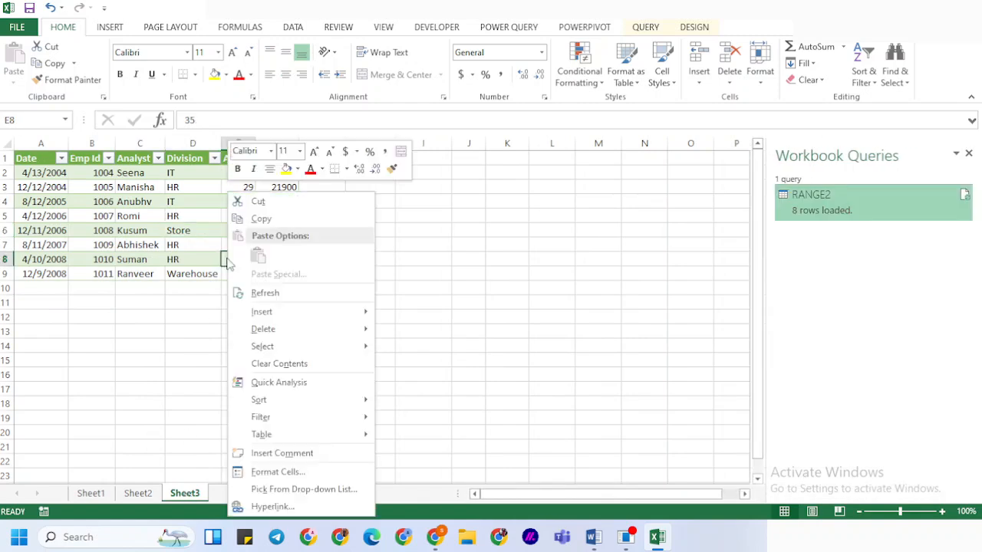
click(265, 292)
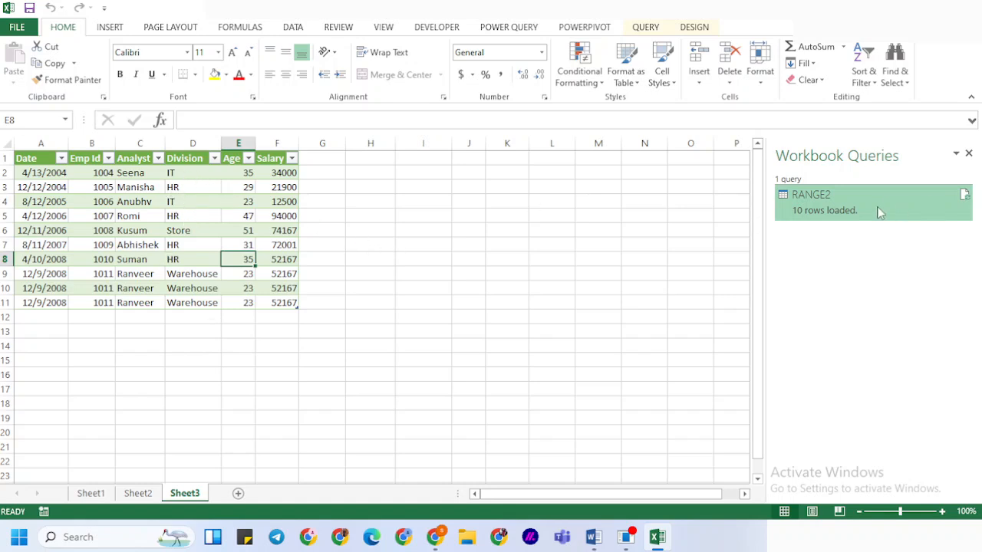
Reopen the RANGE2 workbook query in the Power Query Editor and expand its list of queries
click(880, 213)
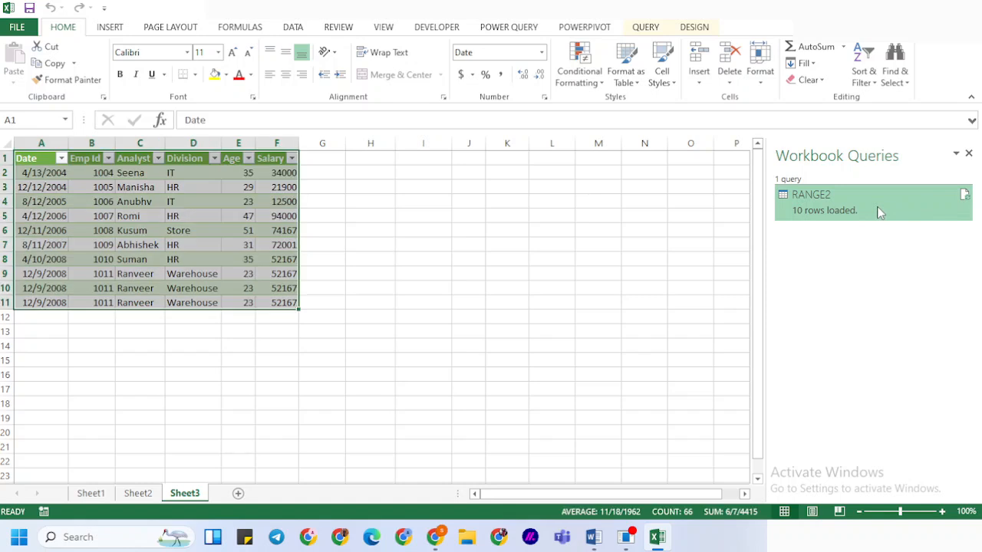
double_click(879, 212)
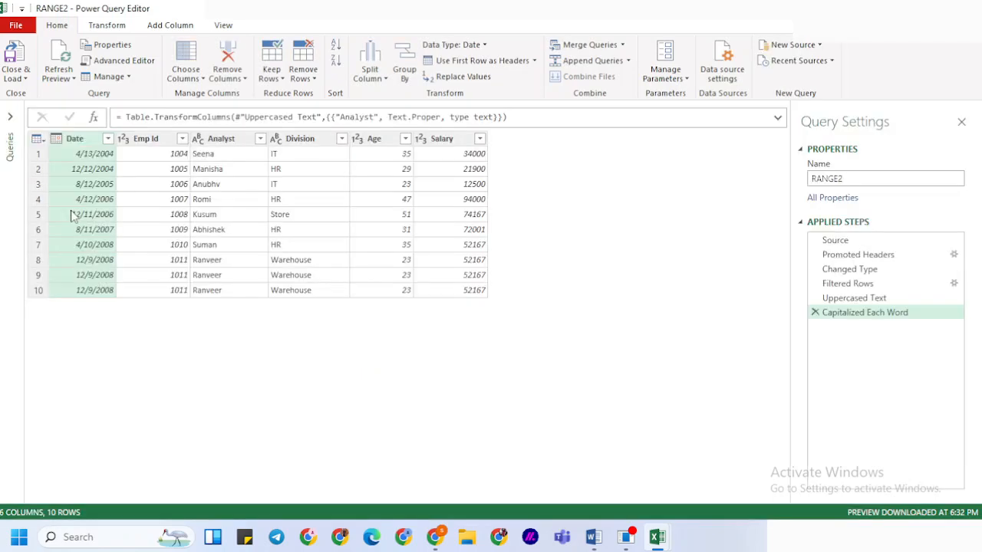
click(9, 117)
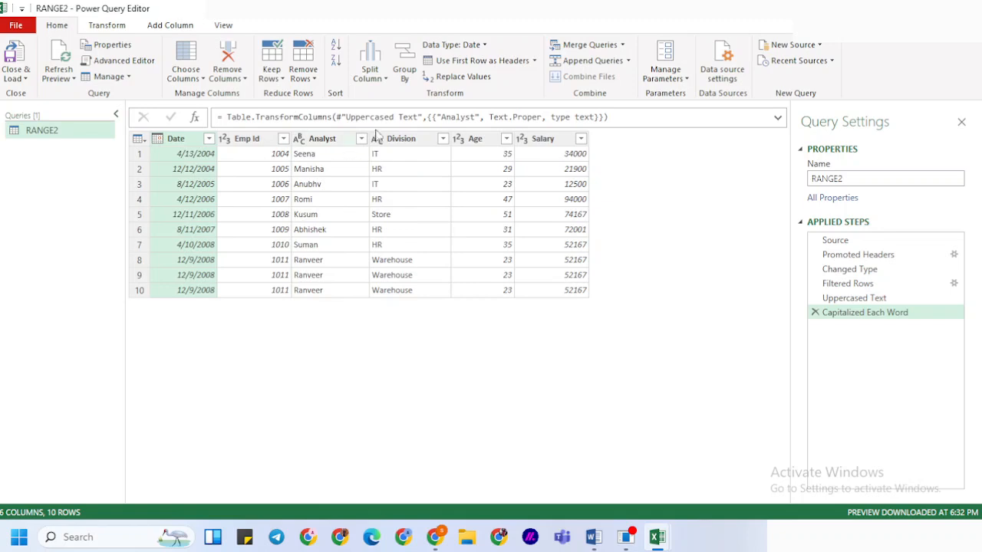
Filter IT out of the Division column, and close and load the query back to its sheet
click(442, 138)
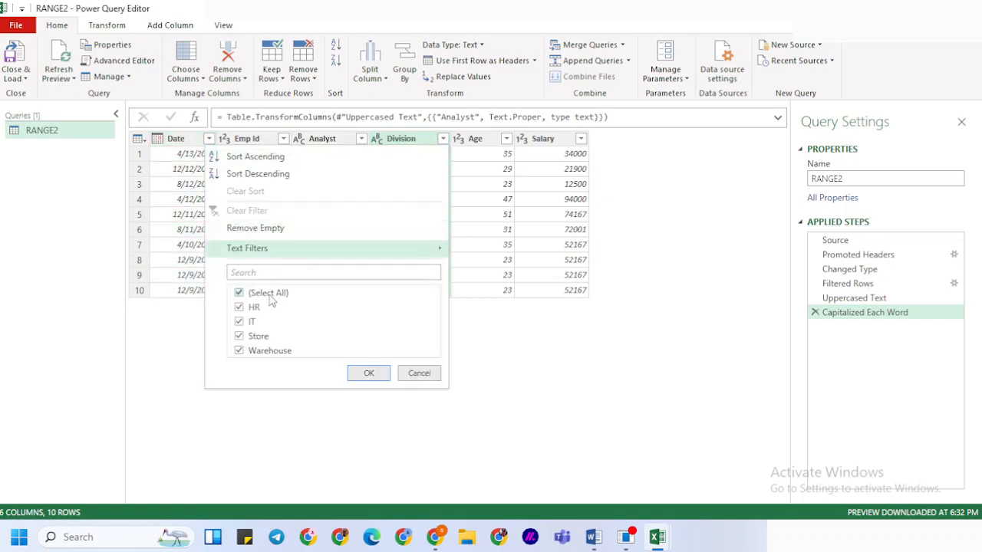
click(238, 322)
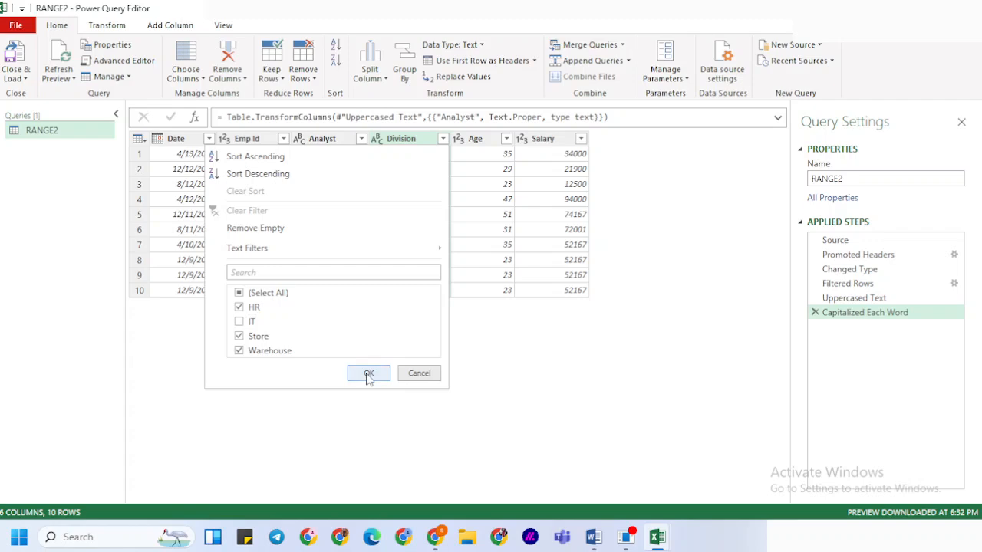
click(369, 372)
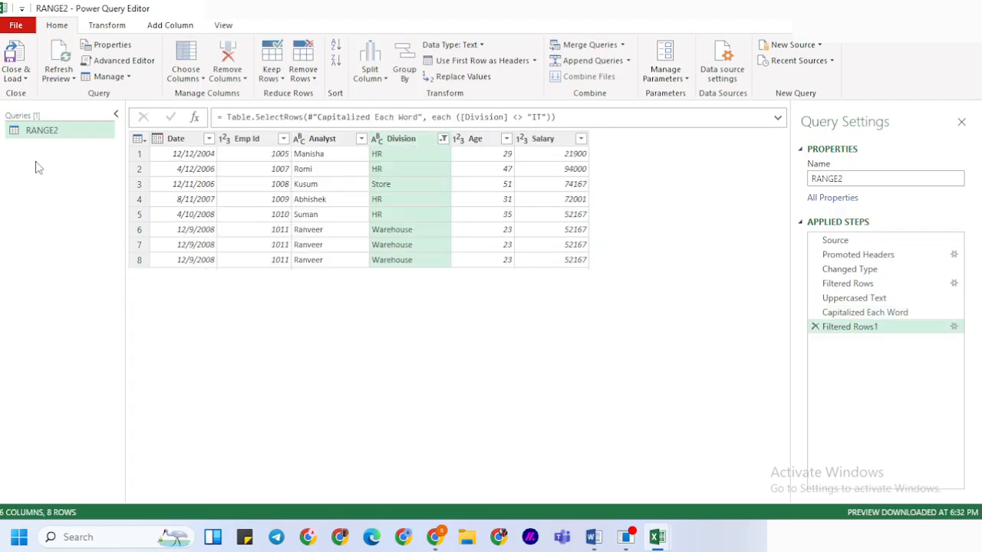
click(13, 60)
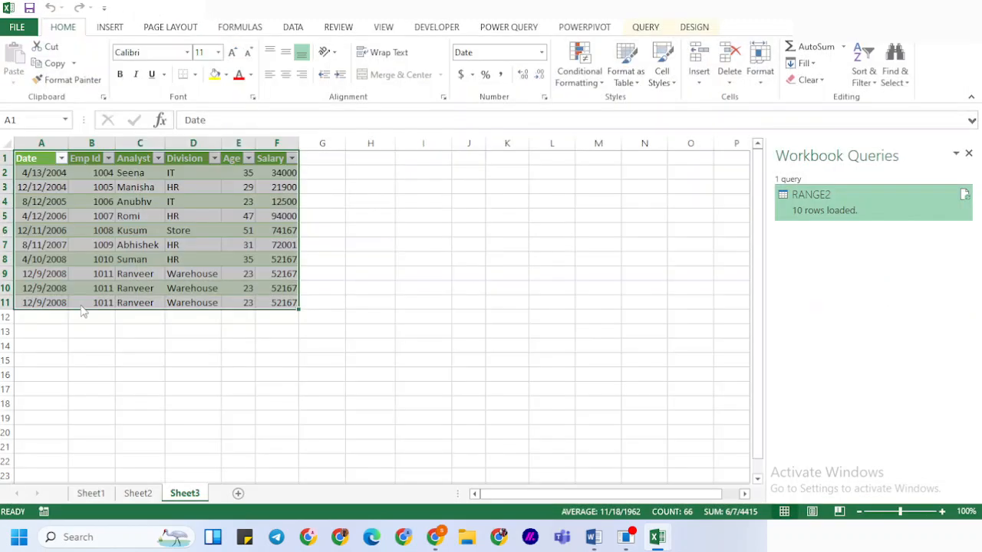
On Sheet1, copy the employee records in A4:F5 and paste them directly below the last data row
click(90, 493)
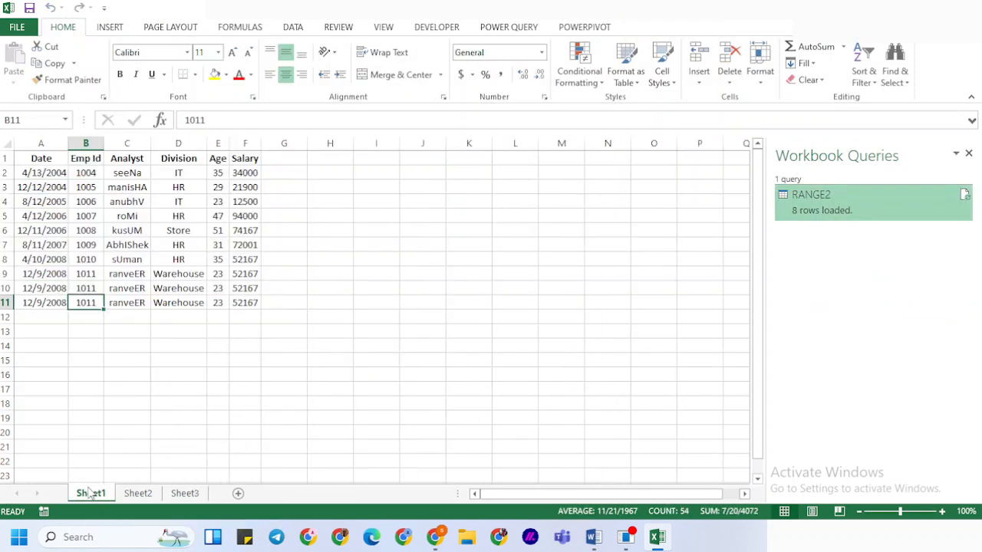
click(42, 203)
key(shift+Right)
key(shift+Right)
key(shift+Right)
key(shift+Right)
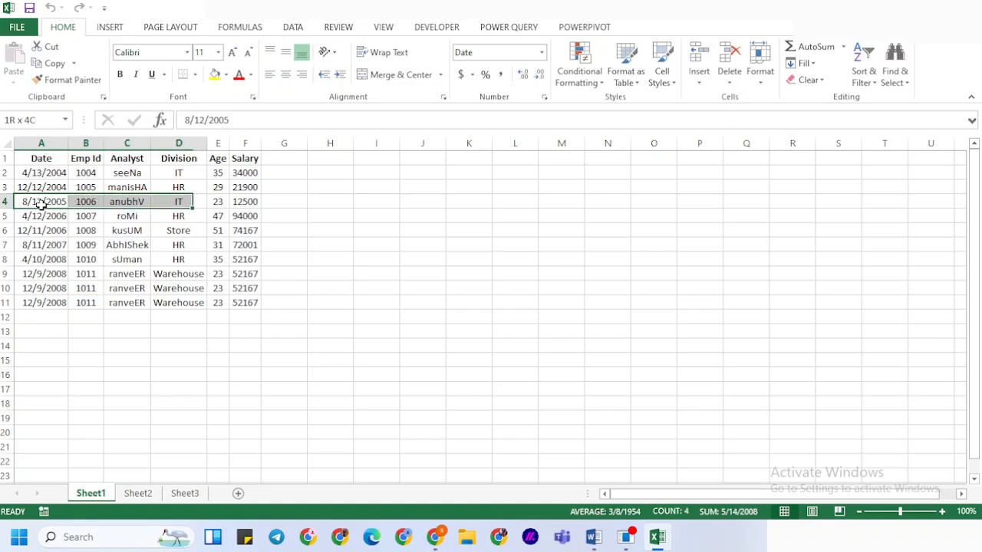
key(shift+Down)
key(shift+Right)
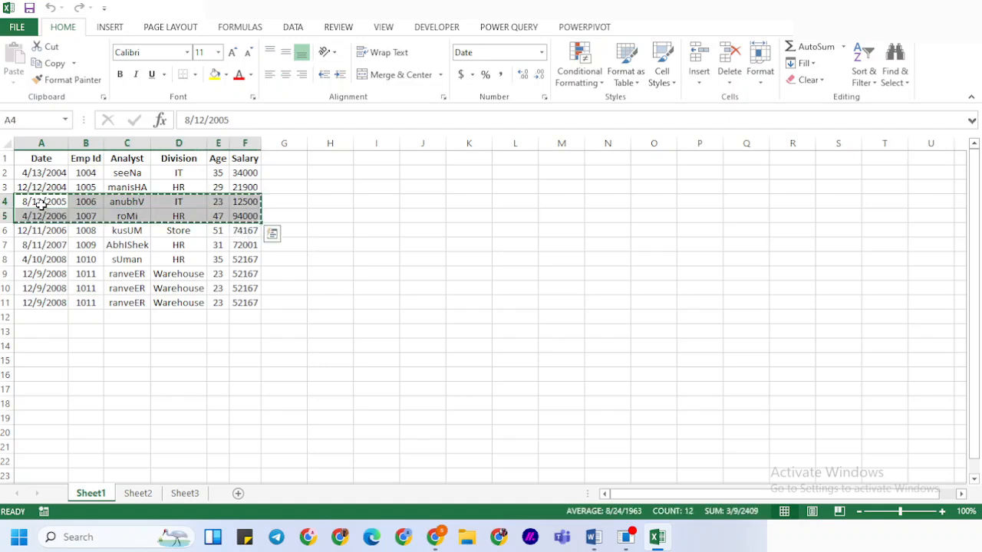
key(ctrl+c)
key(ctrl+Down)
key(Down)
key(shift+Right)
key(shift+Right)
key(shift+Right)
key(shift+Right)
key(shift+Right)
key(shift+Down)
key(ctrl+v)
key(Escape)
Refresh the IT-filtered query table on Sheet3 with the newly pasted source rows
drag(175, 482, 184, 506)
click(184, 497)
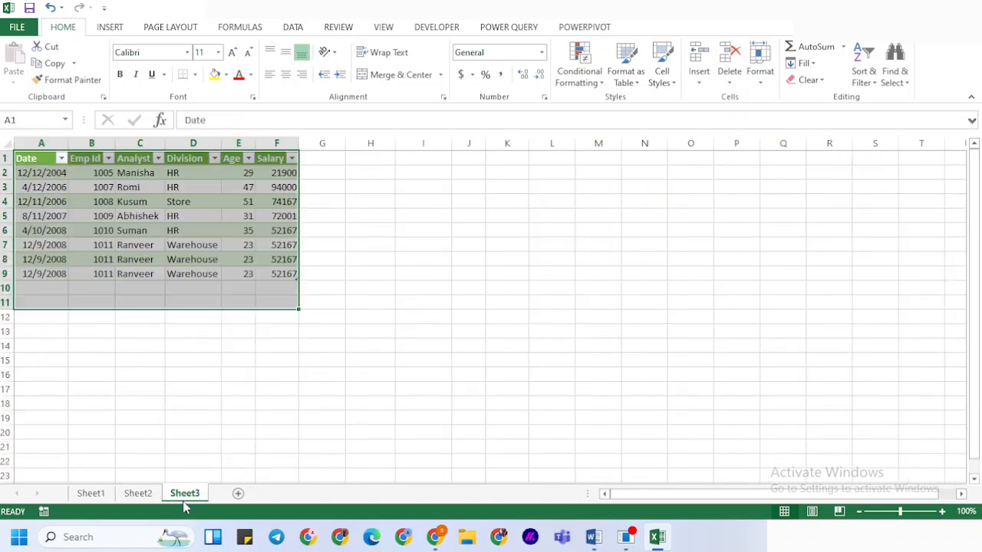
click(182, 201)
right_click(183, 201)
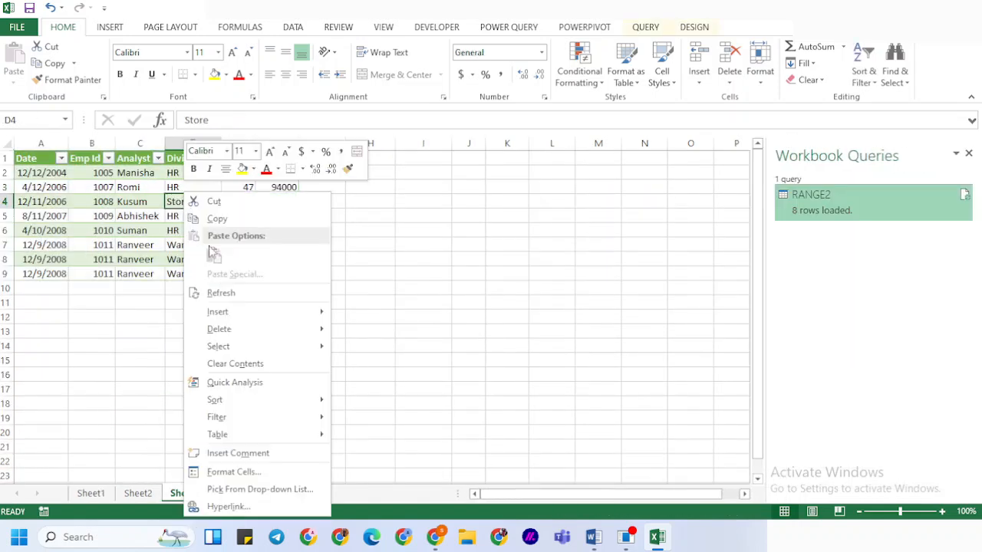
click(217, 295)
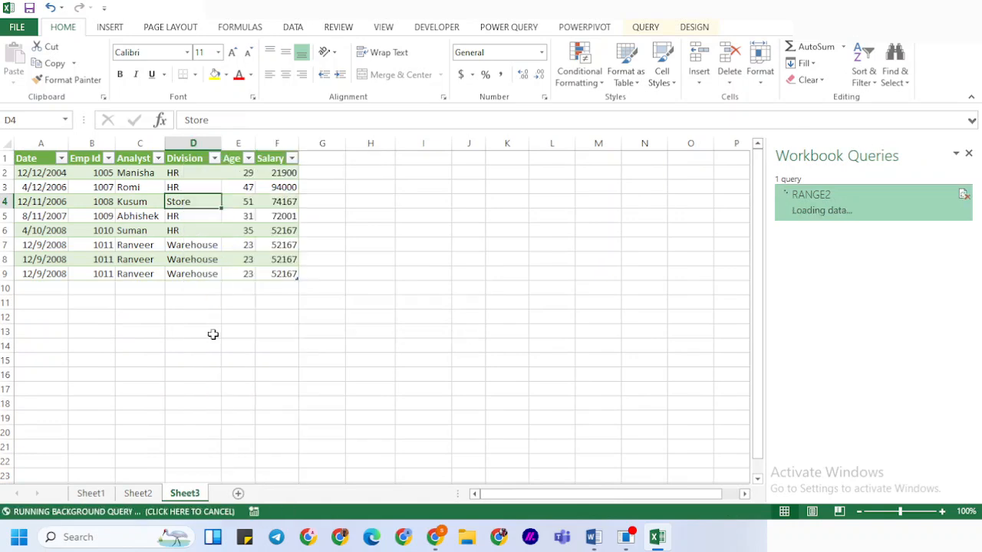